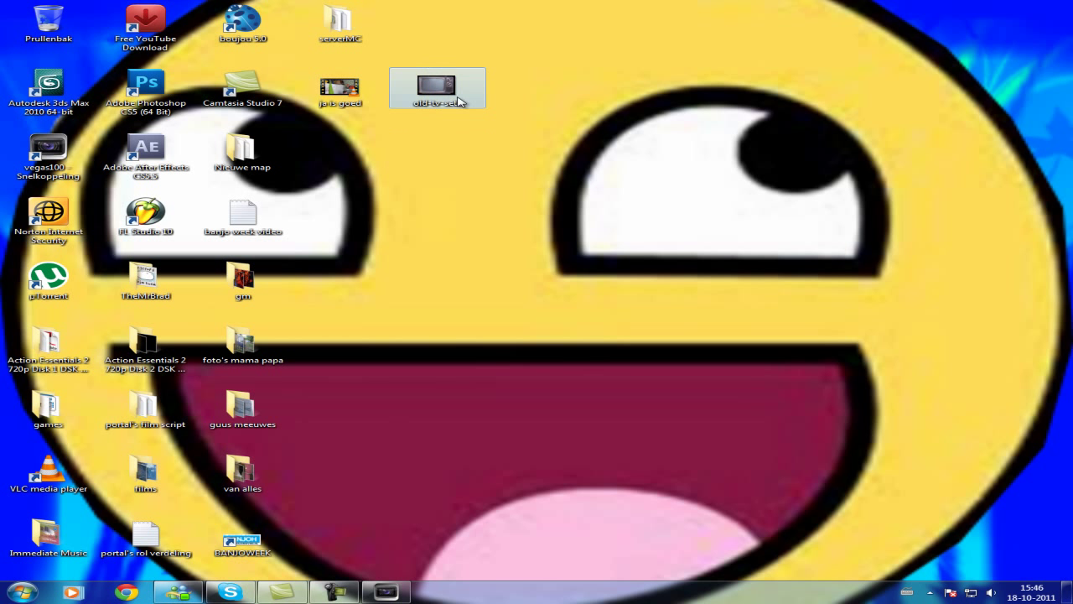
# - Place the old-tv-set1 image from the desktop at the start of the Vegas Pro timeline and insert a video track above it
pyautogui.moveTo(331, 91); pyautogui.dragTo(311, 42)
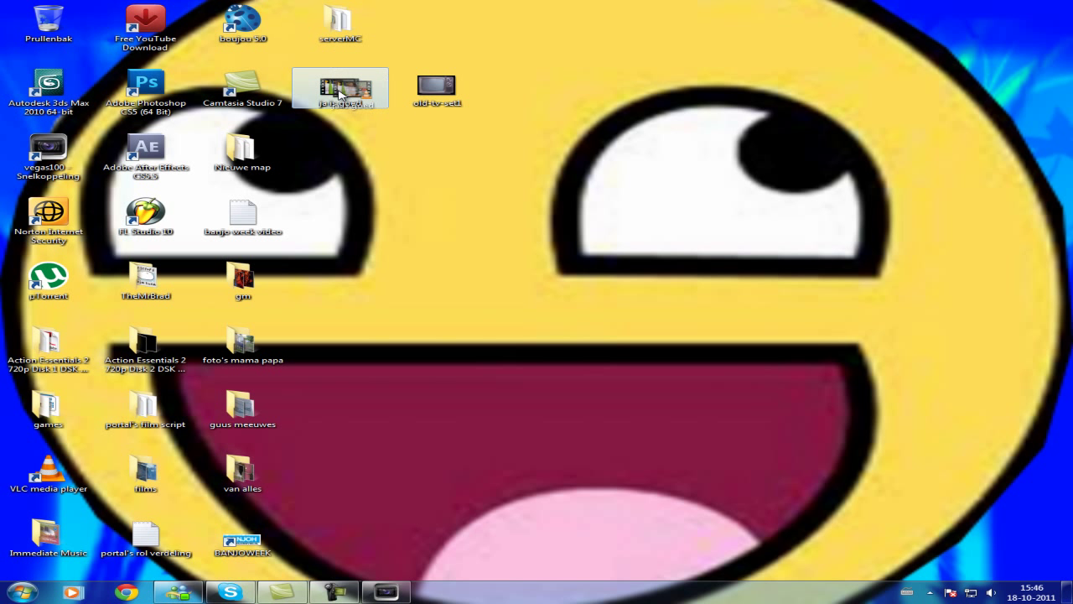
pyautogui.moveTo(447, 107); pyautogui.dragTo(137, 407)
pyautogui.rightClick(238, 385)
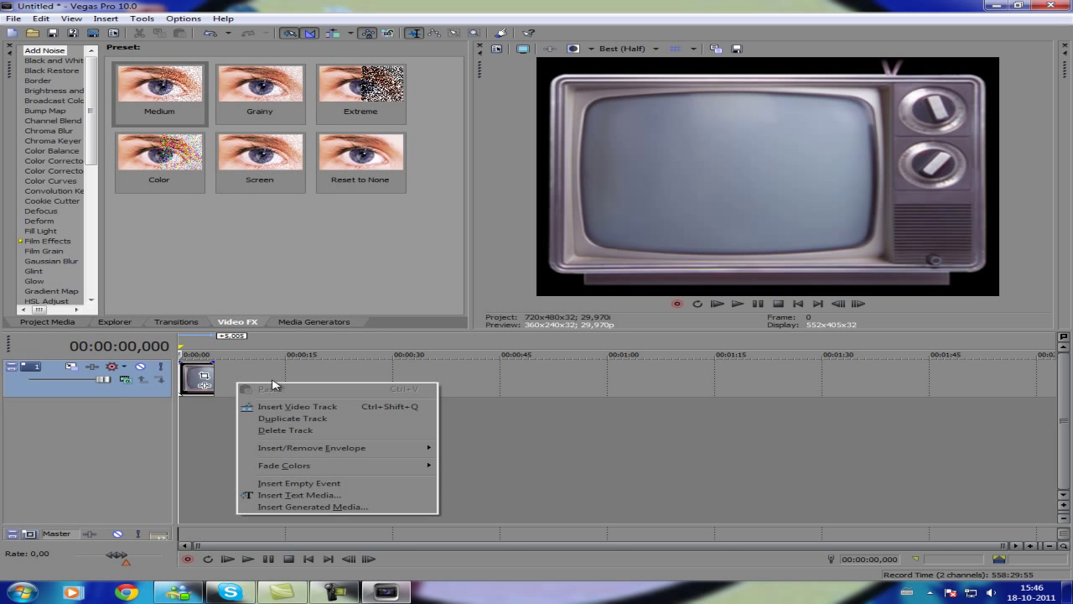
pyautogui.click(278, 379)
pyautogui.click(191, 376)
pyautogui.rightClick(292, 386)
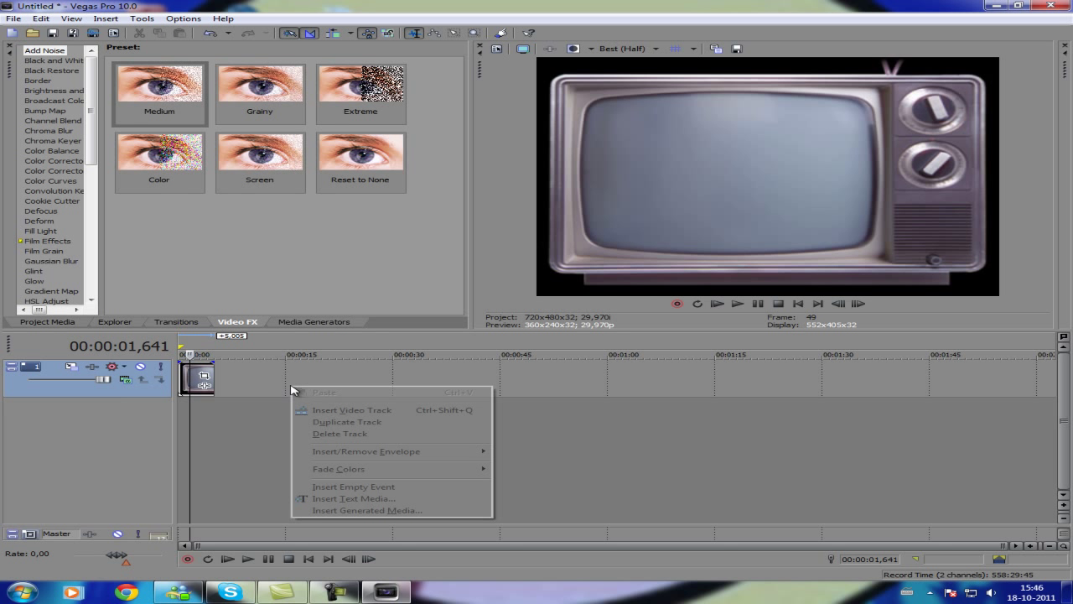
pyautogui.click(344, 413)
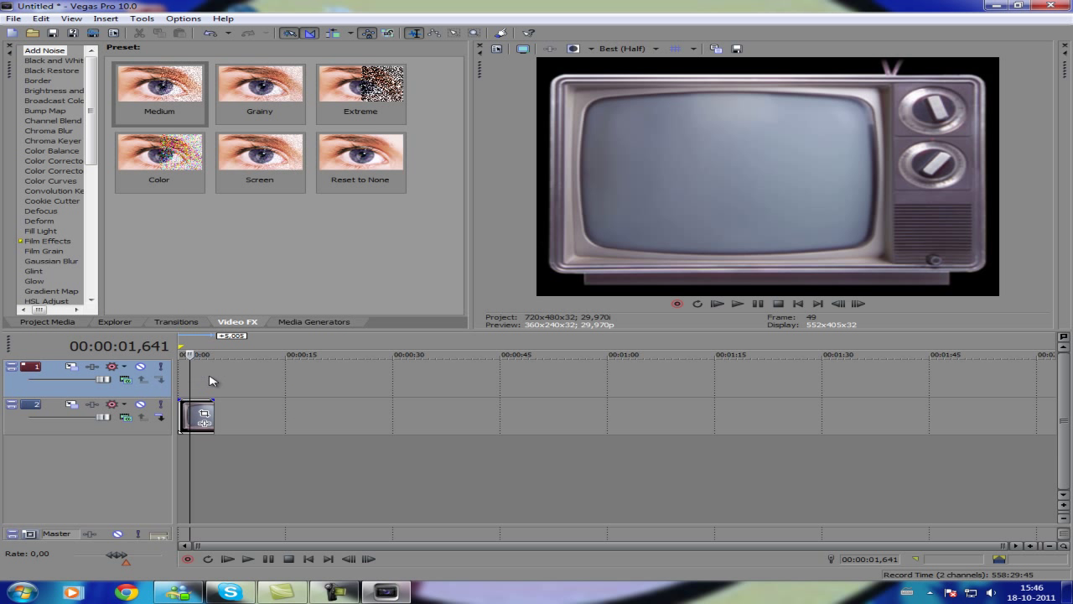
# - Add the "ja is goed" video from the desktop to the start of the timeline's empty upper video track
pyautogui.click(1069, 594)
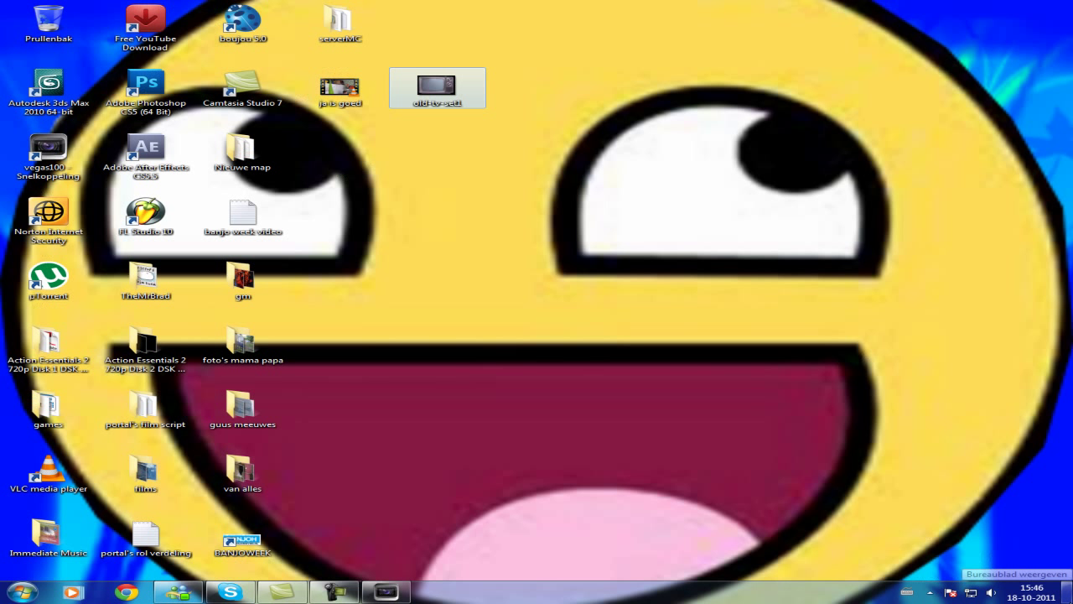
pyautogui.moveTo(340, 88); pyautogui.dragTo(176, 378)
pyautogui.moveTo(234, 406); pyautogui.dragTo(215, 407)
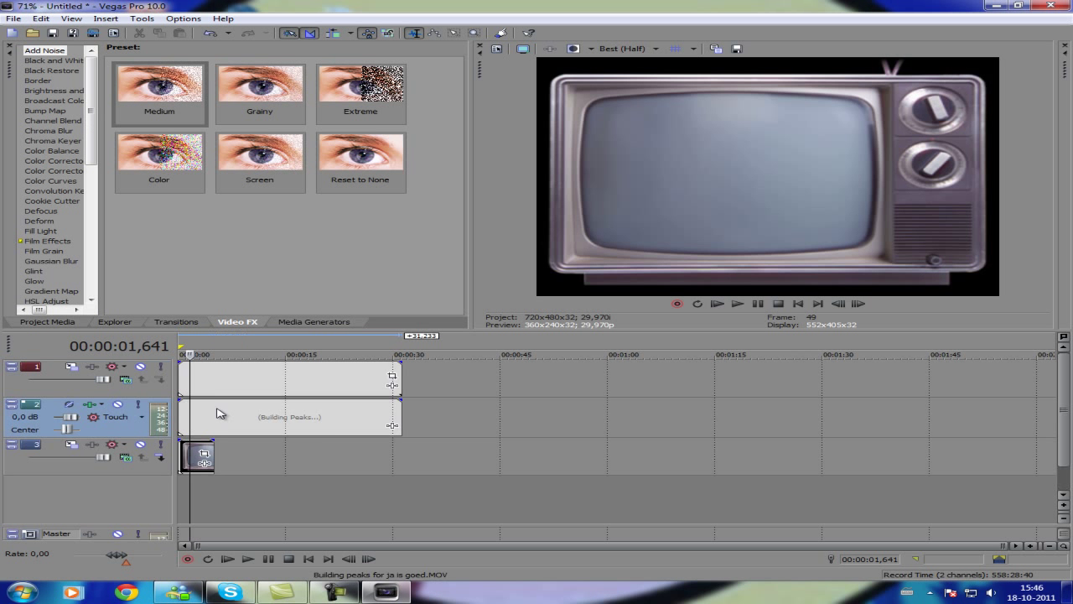
# - Extend the TV image to the video's length, then swap their tracks so the image lies above the video
pyautogui.moveTo(215, 444); pyautogui.dragTo(401, 452)
pyautogui.moveTo(327, 459)
pyautogui.mouseDown()
pyautogui.moveTo(503, 427)
pyautogui.moveTo(474, 397)
pyautogui.moveTo(569, 387)
pyautogui.mouseUp()
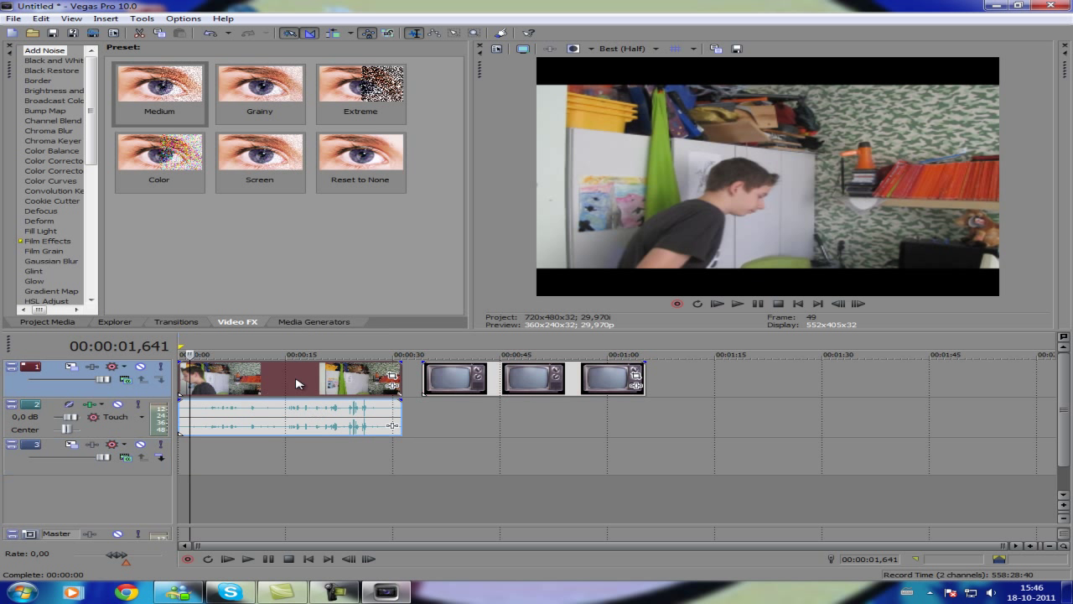
pyautogui.moveTo(237, 464); pyautogui.dragTo(239, 461)
pyautogui.moveTo(513, 381); pyautogui.dragTo(270, 387)
pyautogui.click(270, 387)
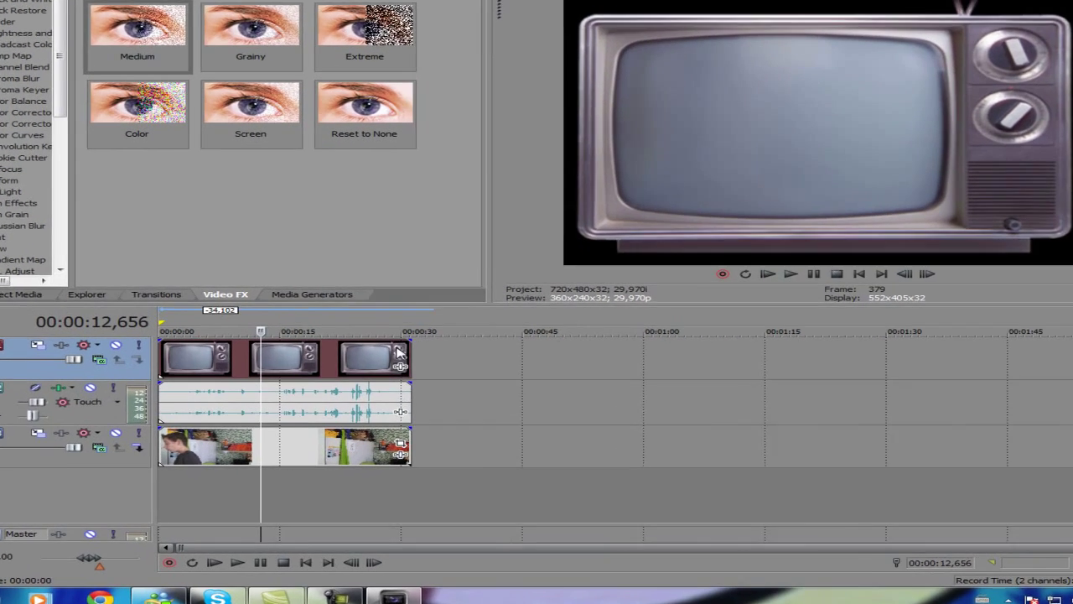
# - Open the Event Pan/Crop settings of the TV image event and enable its mask
pyautogui.click(392, 375)
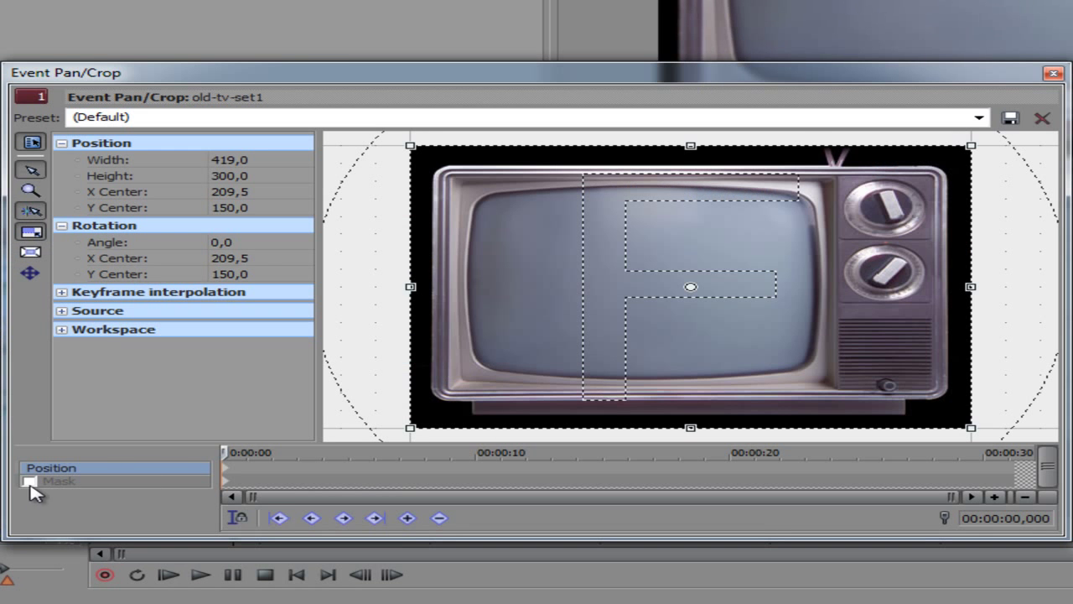
pyautogui.click(1053, 73)
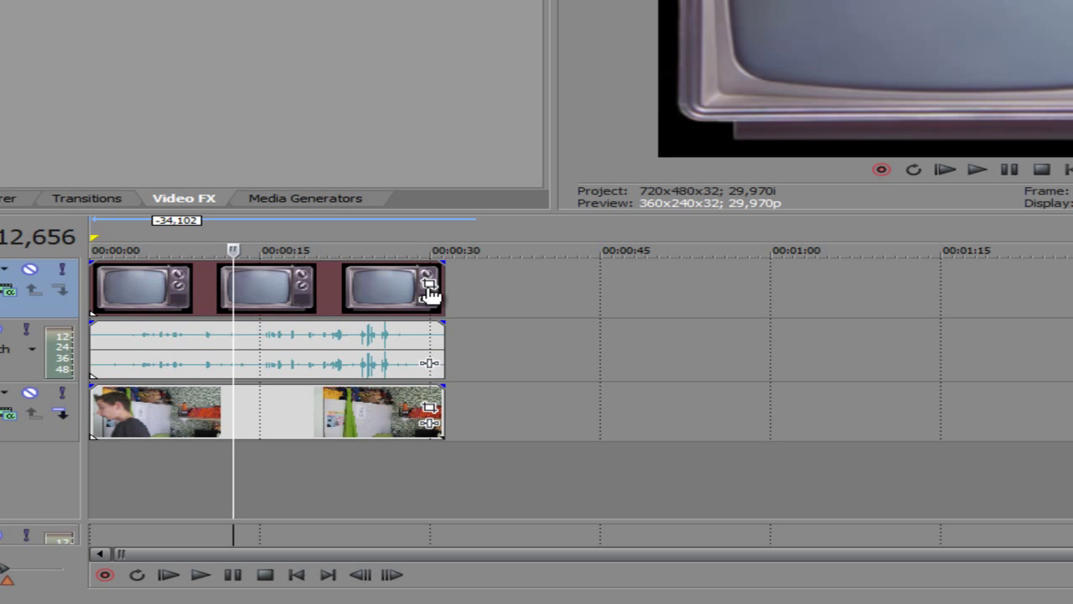
pyautogui.click(430, 290)
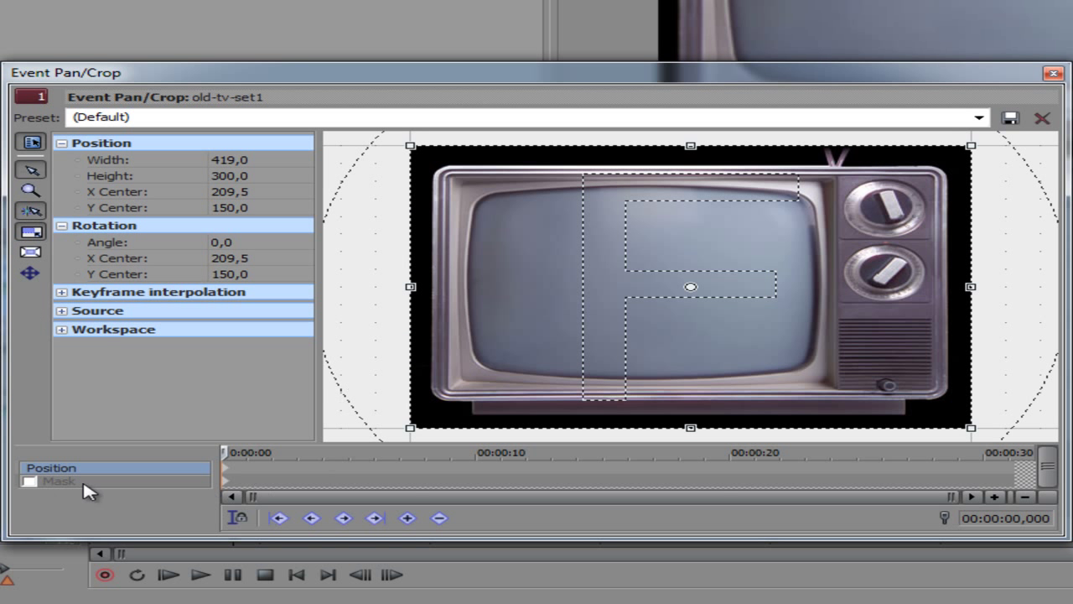
pyautogui.click(68, 481)
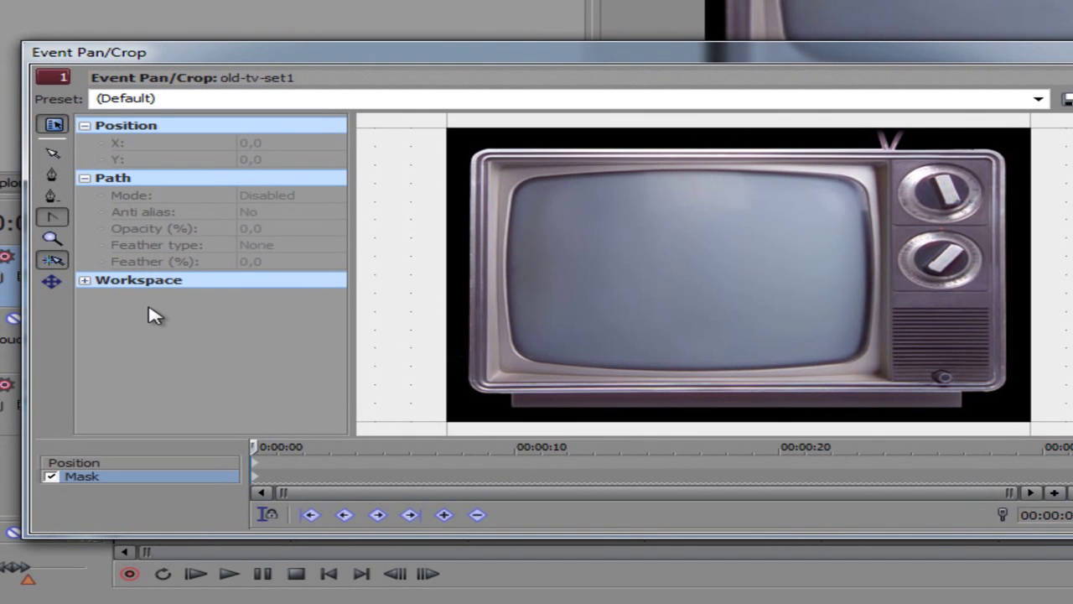
# - Trace a closed mask path with anchor points around the edge of the television's glass screen
pyautogui.click(52, 175)
pyautogui.click(688, 371)
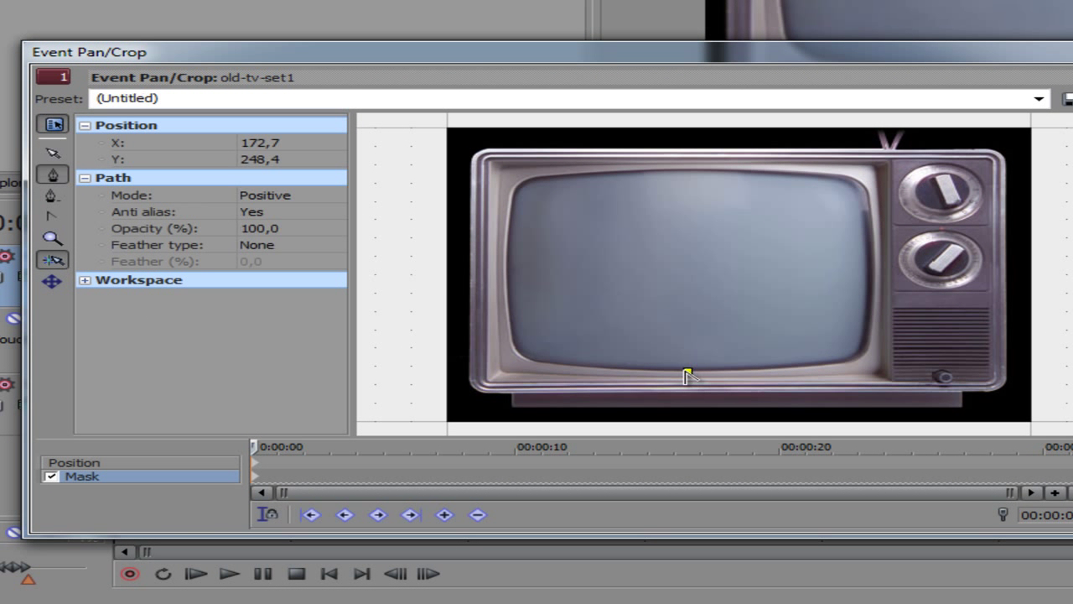
pyautogui.click(670, 371)
pyautogui.click(648, 370)
pyautogui.click(628, 370)
pyautogui.click(601, 370)
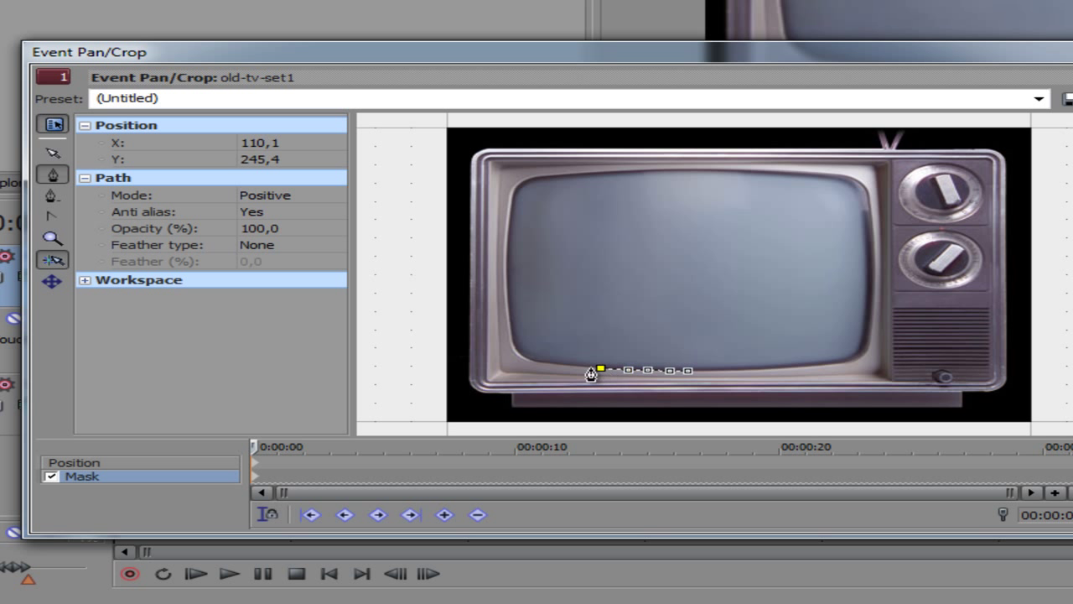
pyautogui.click(568, 368)
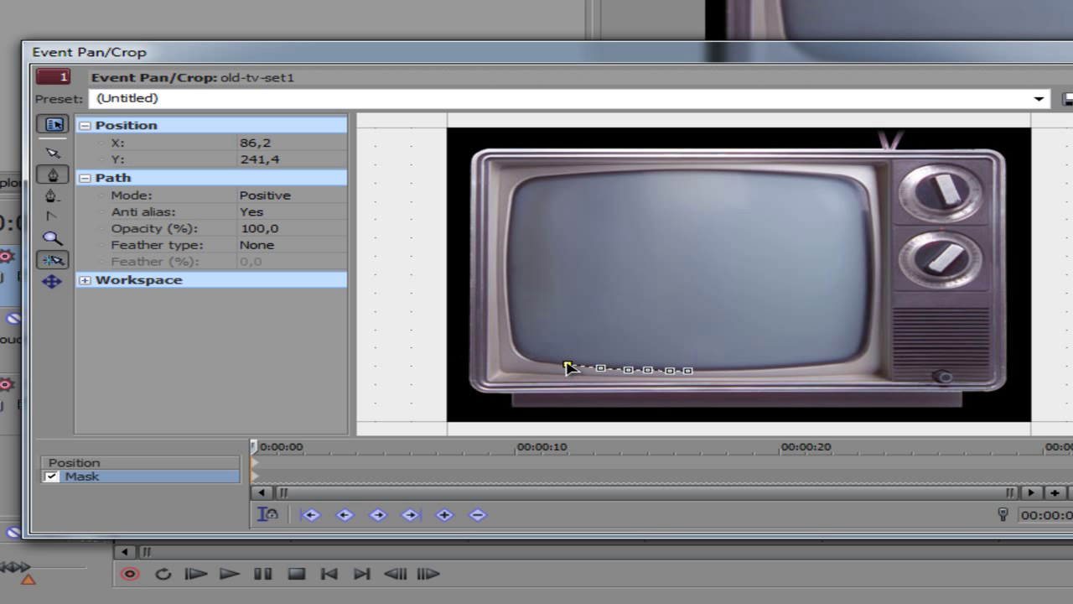
pyautogui.click(547, 365)
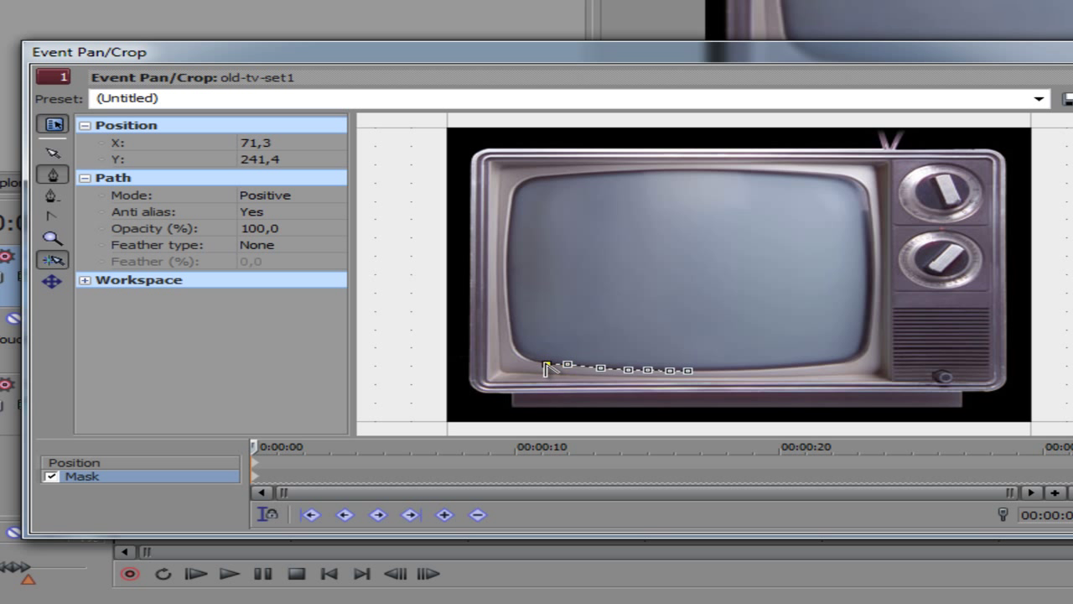
pyautogui.click(532, 362)
pyautogui.click(519, 351)
pyautogui.click(511, 328)
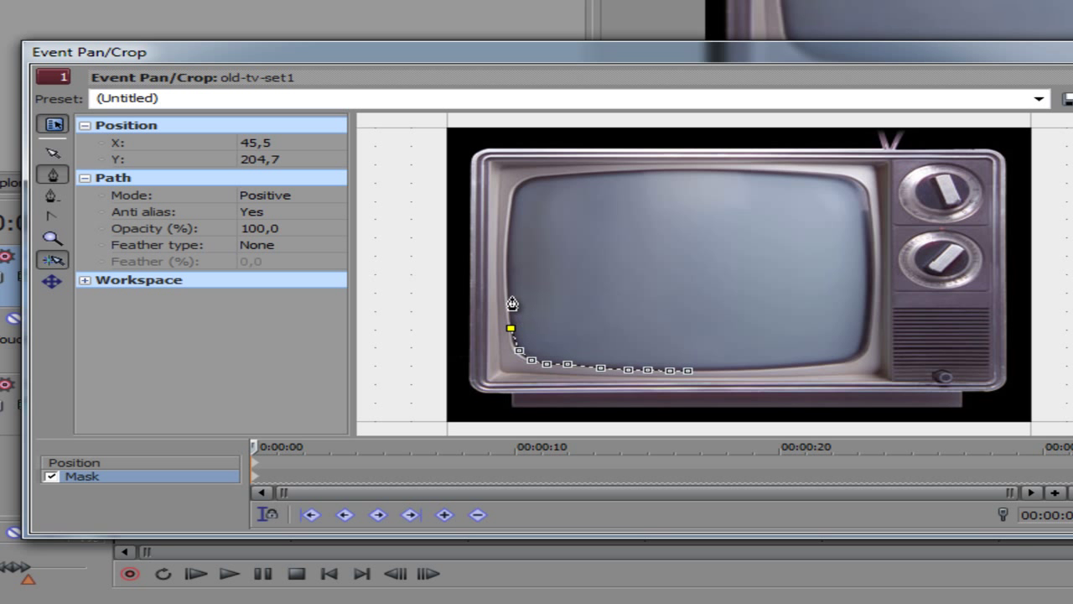
pyautogui.click(508, 292)
pyautogui.click(507, 256)
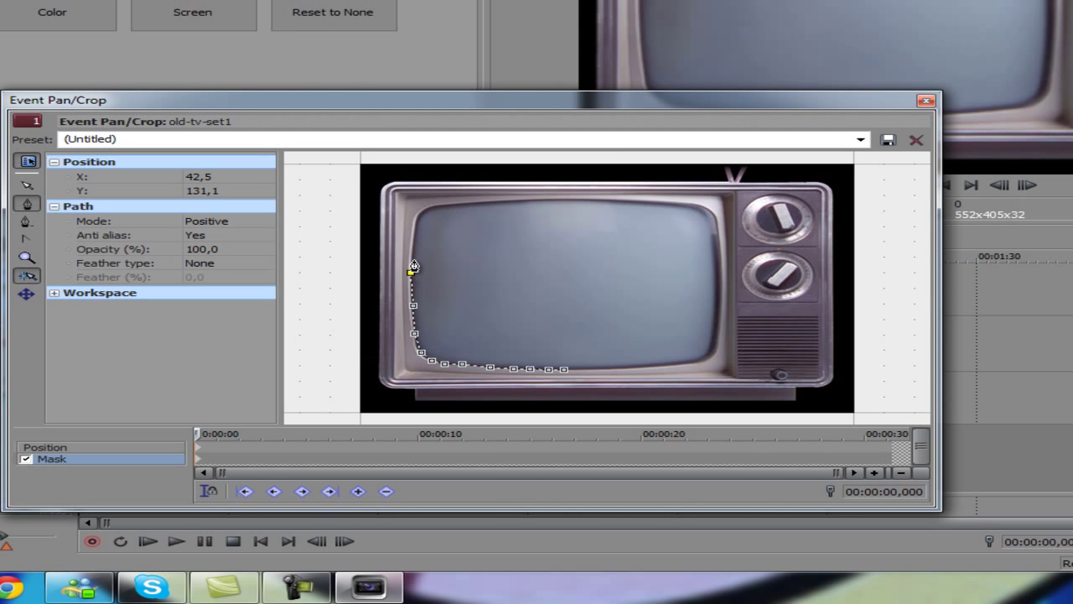
pyautogui.click(412, 253)
pyautogui.click(415, 239)
pyautogui.moveTo(418, 228); pyautogui.dragTo(420, 216)
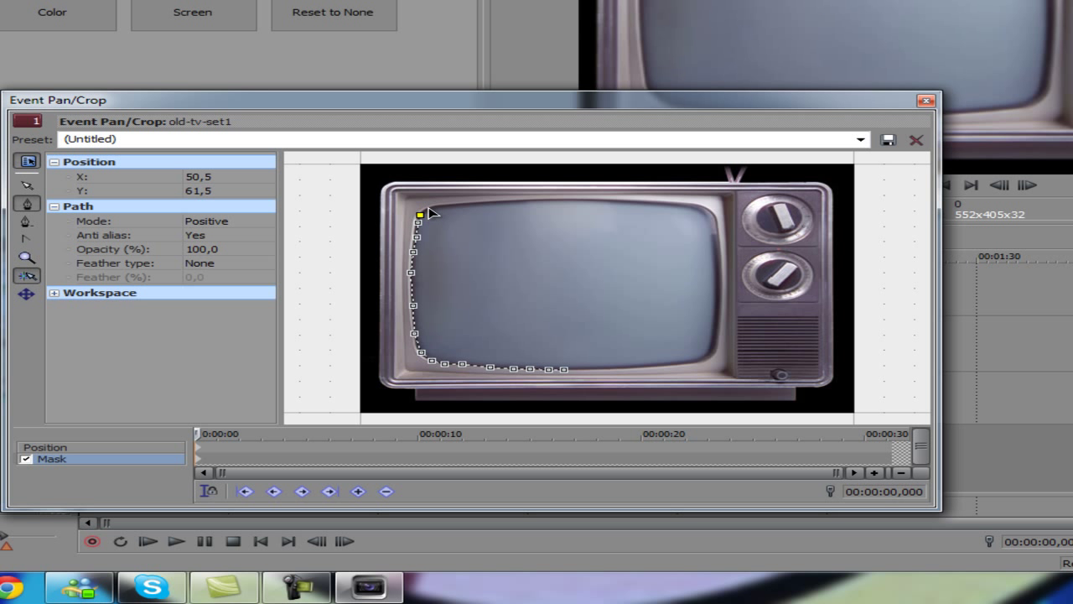
pyautogui.click(443, 209)
pyautogui.click(480, 207)
pyautogui.click(506, 204)
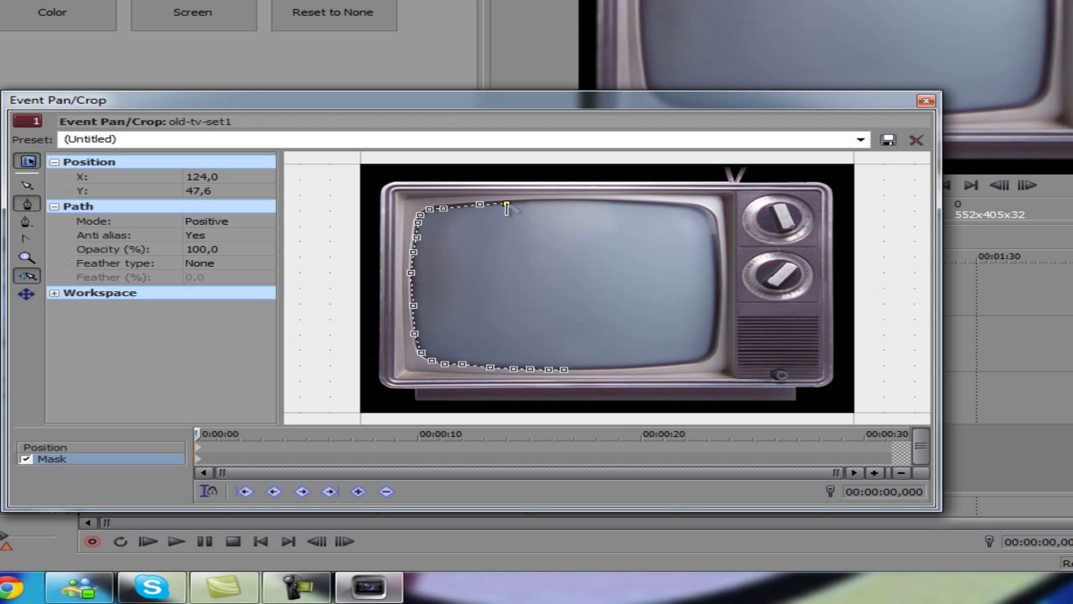
pyautogui.click(547, 201)
pyautogui.click(574, 202)
pyautogui.click(600, 204)
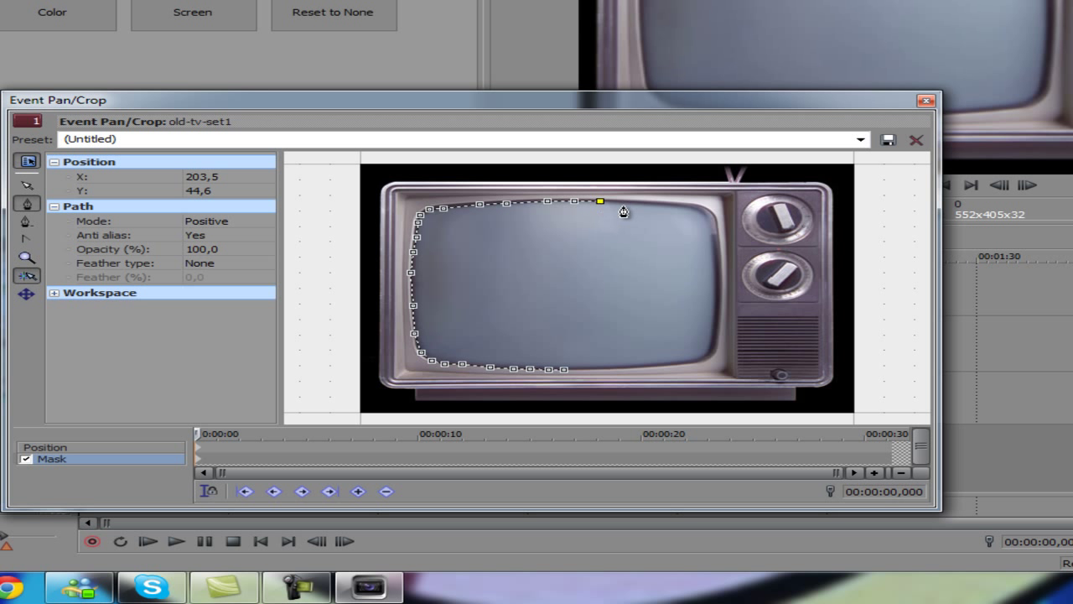
pyautogui.click(626, 202)
pyautogui.click(643, 203)
pyautogui.click(664, 206)
pyautogui.click(691, 206)
pyautogui.click(709, 209)
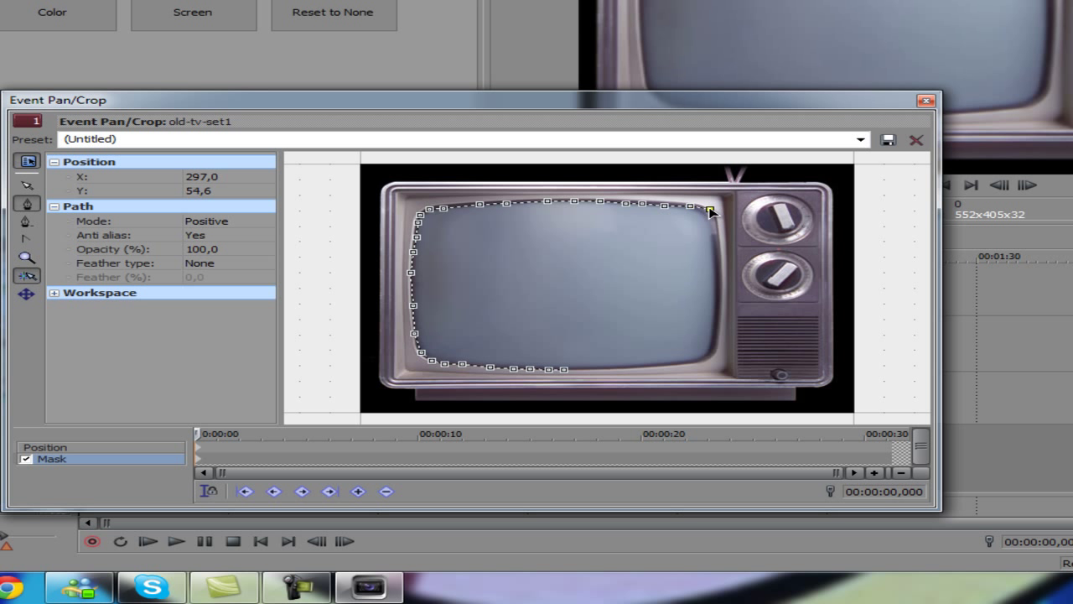
pyautogui.click(717, 220)
pyautogui.click(717, 229)
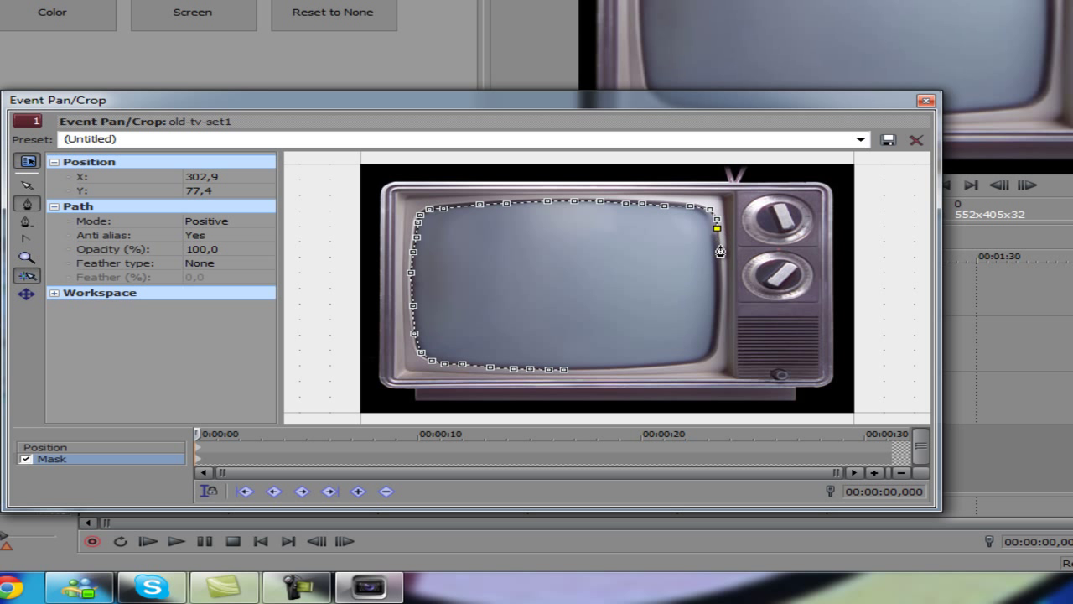
pyautogui.click(718, 251)
pyautogui.click(723, 277)
pyautogui.click(720, 303)
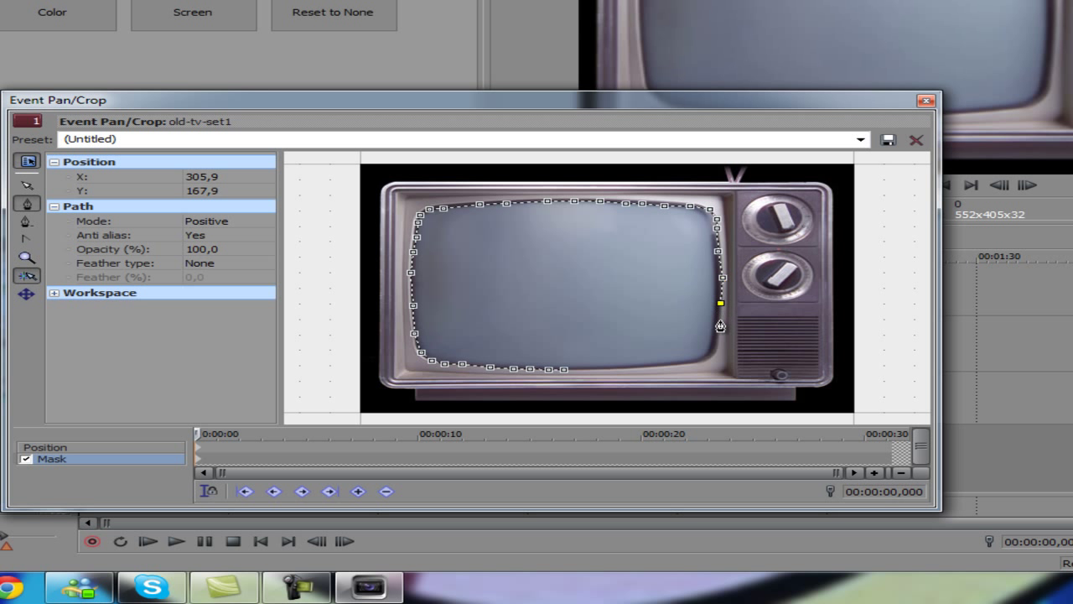
pyautogui.click(716, 329)
pyautogui.click(713, 345)
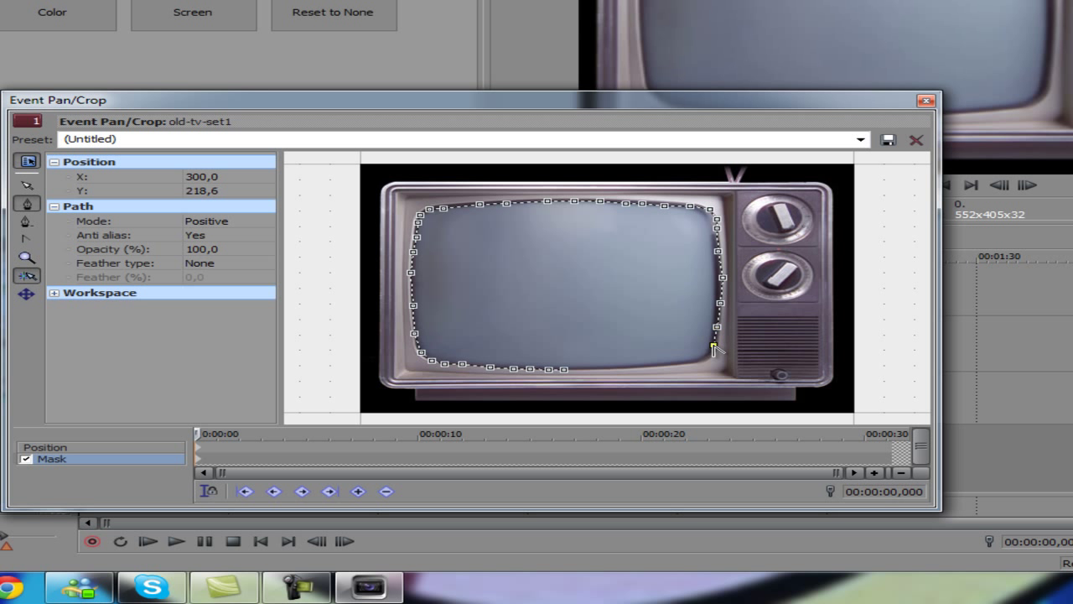
pyautogui.click(705, 359)
pyautogui.click(681, 364)
pyautogui.click(639, 368)
pyautogui.click(611, 368)
pyautogui.click(586, 369)
pyautogui.click(564, 369)
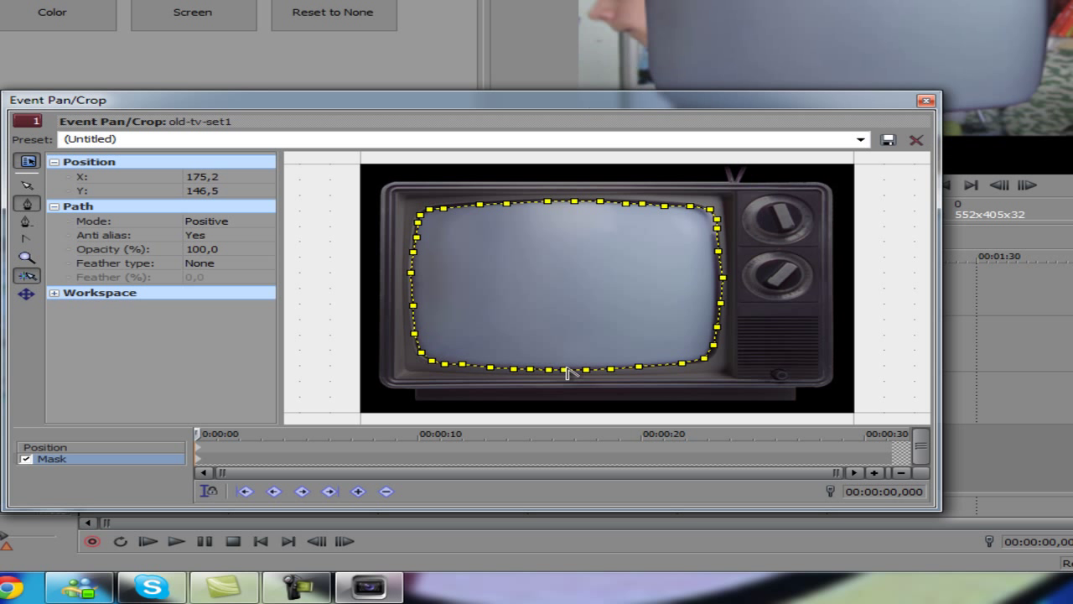
# - Set the mask path's mode to Negative and close the Event Pan/Crop window
pyautogui.moveTo(842, 96); pyautogui.dragTo(970, 177)
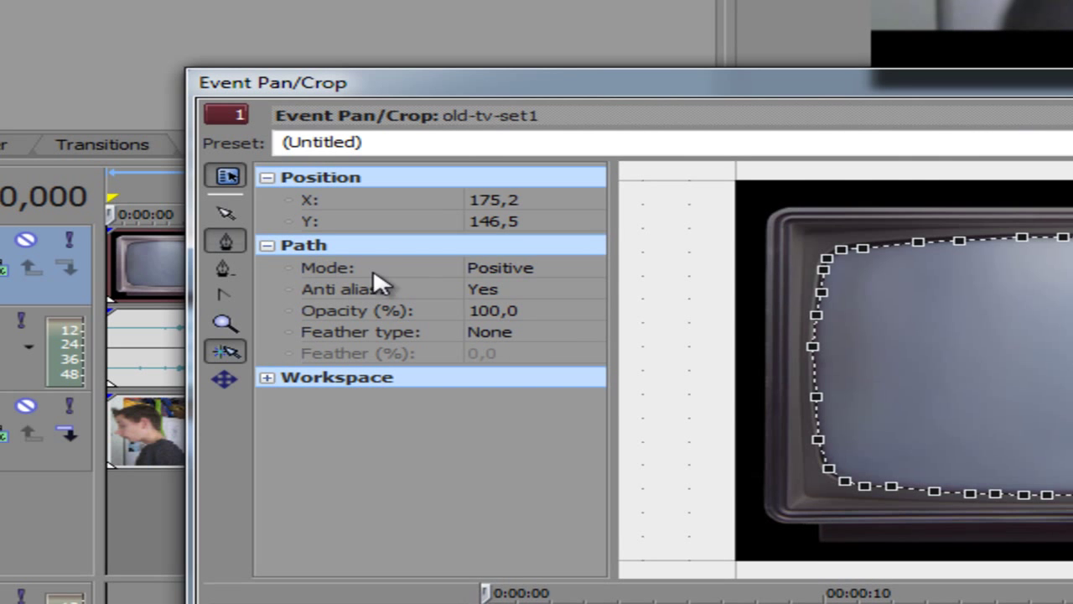
pyautogui.click(490, 270)
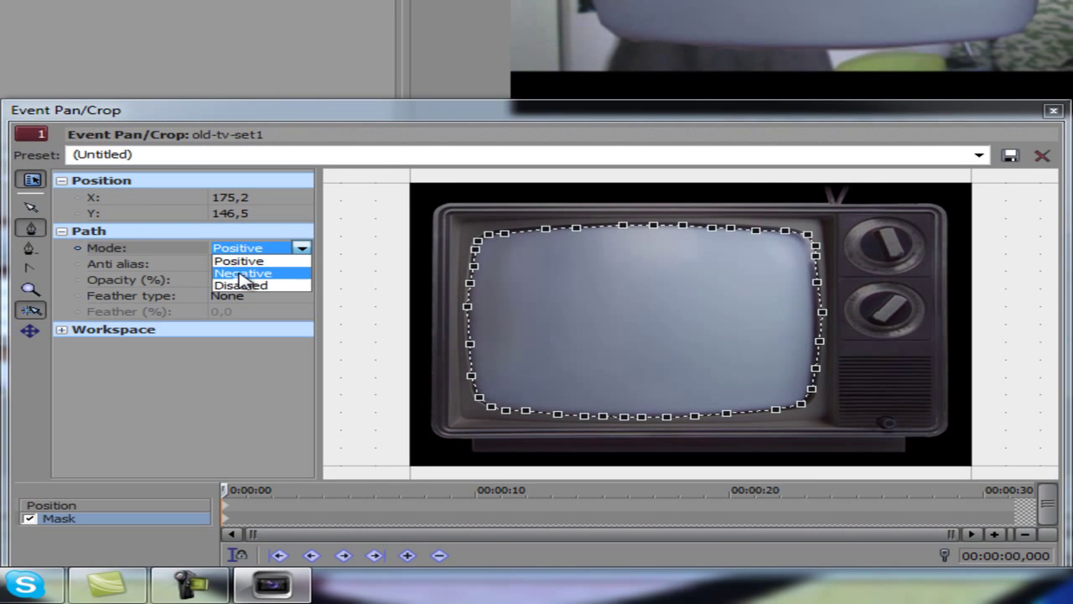
pyautogui.click(329, 283)
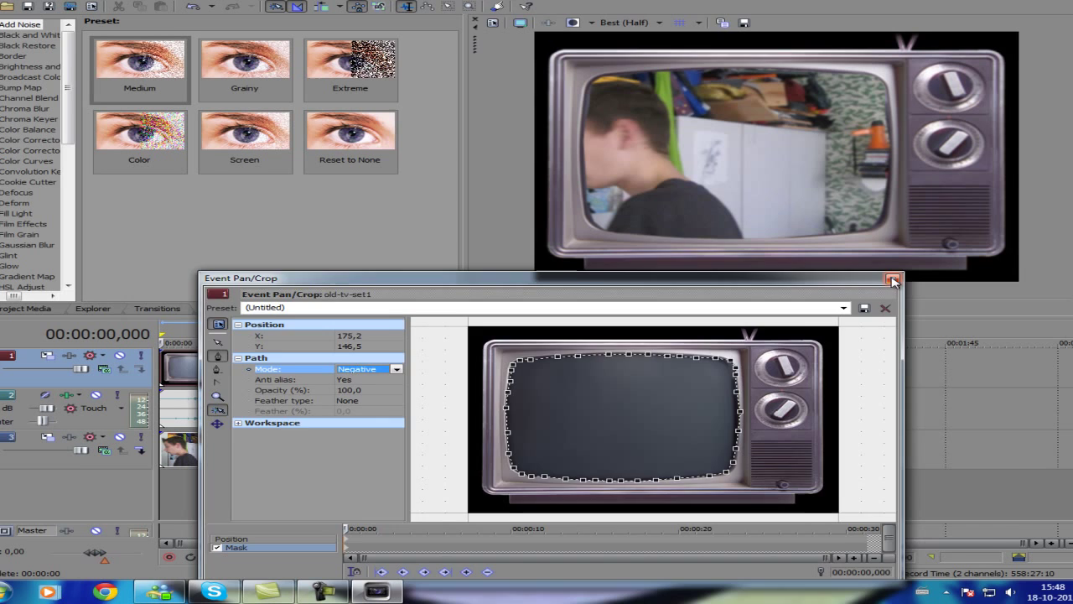
pyautogui.click(893, 280)
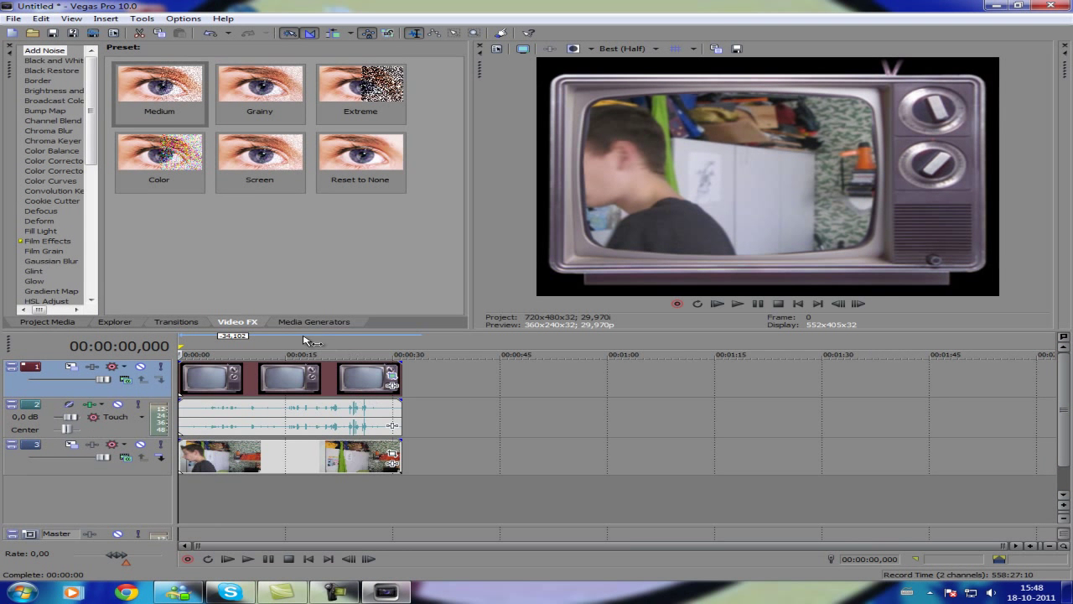
# - Apply the TV Simulator video effect with the TV Look preset to the "ja is goed" clip
pyautogui.scroll(-10, 83, 160)
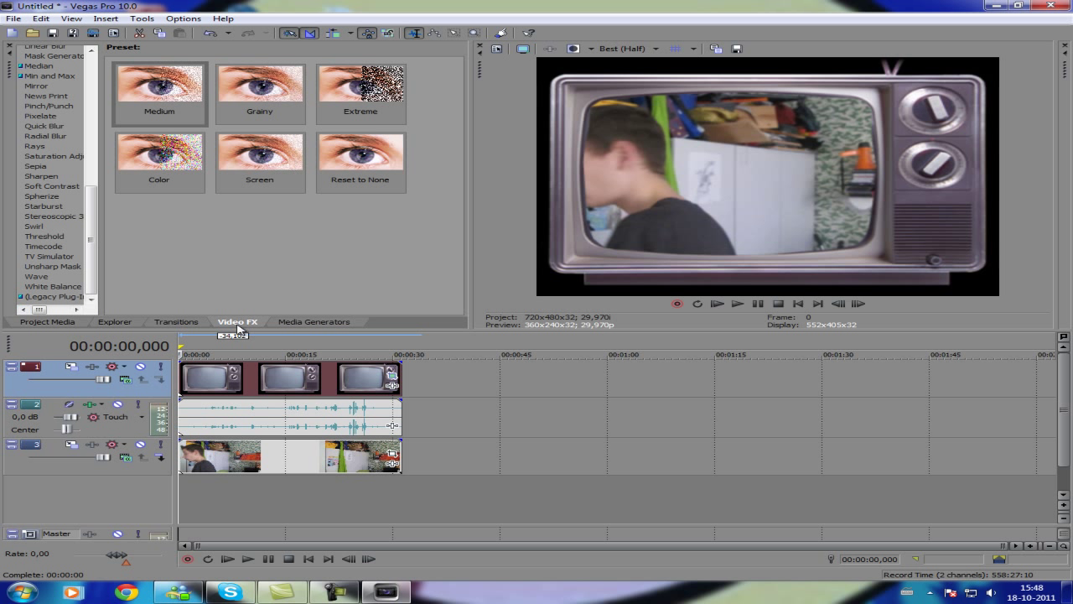
pyautogui.click(33, 258)
pyautogui.moveTo(163, 122); pyautogui.dragTo(277, 461)
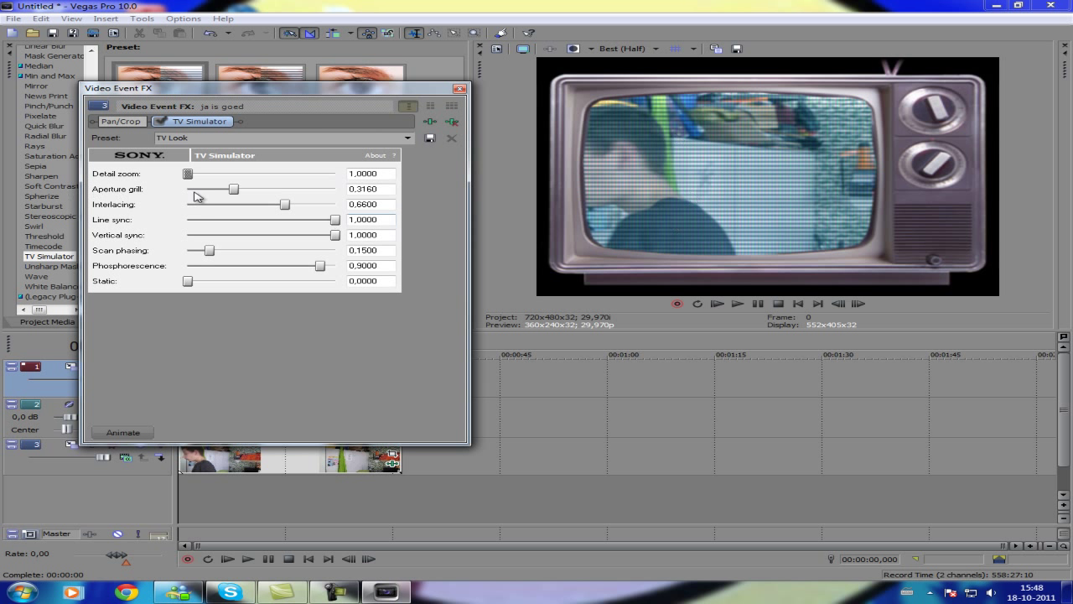
# - Set the TV Simulator's aperture grill to 0,0000 and its interlacing to 0,1460, keeping detail zoom at 1,0000
pyautogui.moveTo(334, 222); pyautogui.dragTo(226, 212)
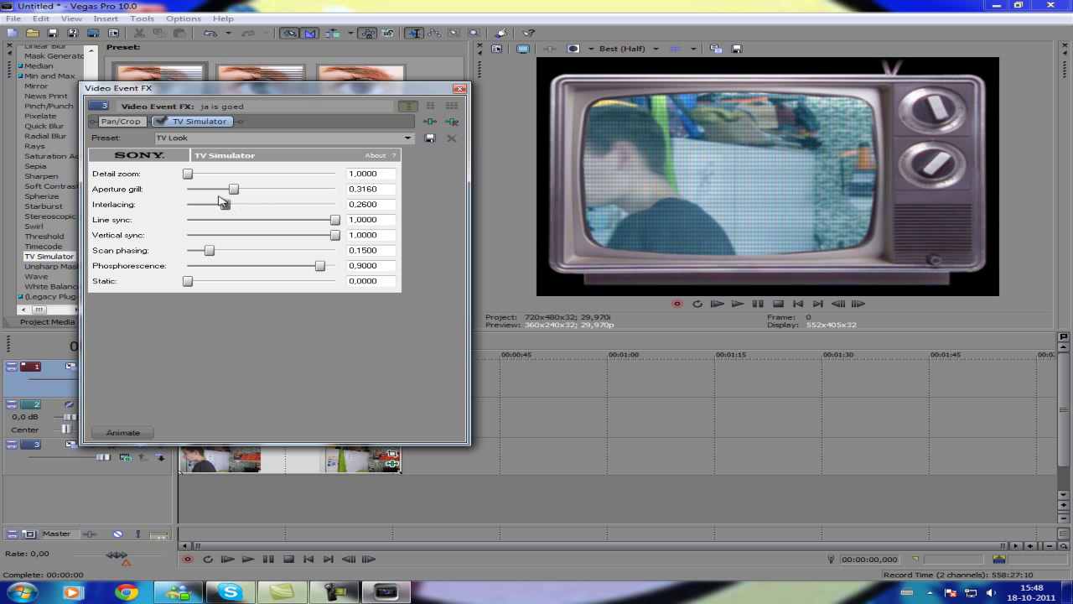
pyautogui.moveTo(188, 174); pyautogui.dragTo(155, 180)
pyautogui.moveTo(233, 189); pyautogui.dragTo(111, 200)
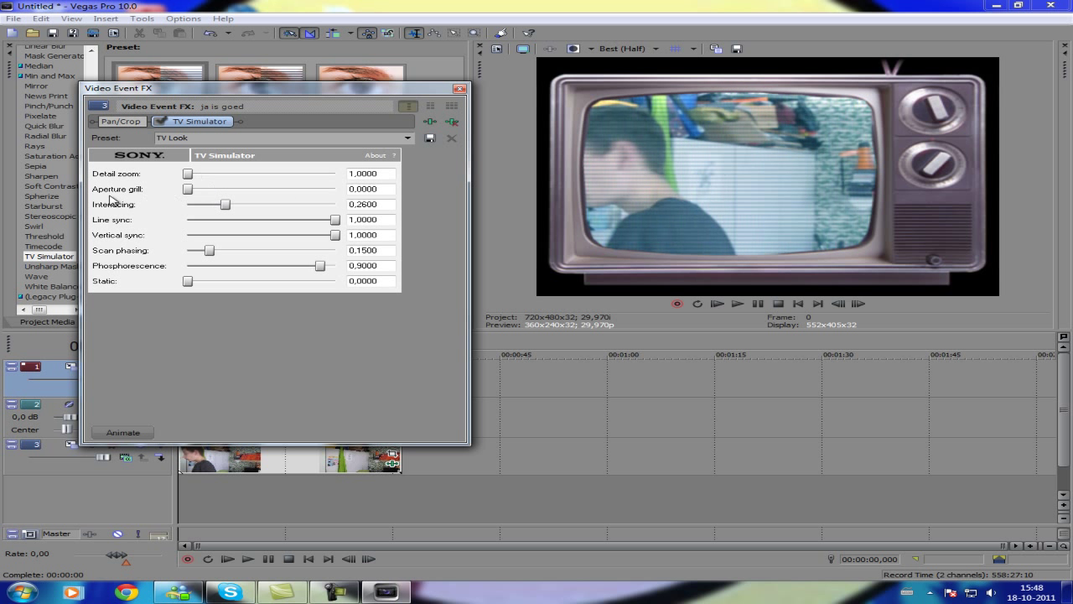
pyautogui.moveTo(224, 209)
pyautogui.mouseDown()
pyautogui.moveTo(267, 209)
pyautogui.moveTo(134, 205)
pyautogui.moveTo(208, 207)
pyautogui.mouseUp()
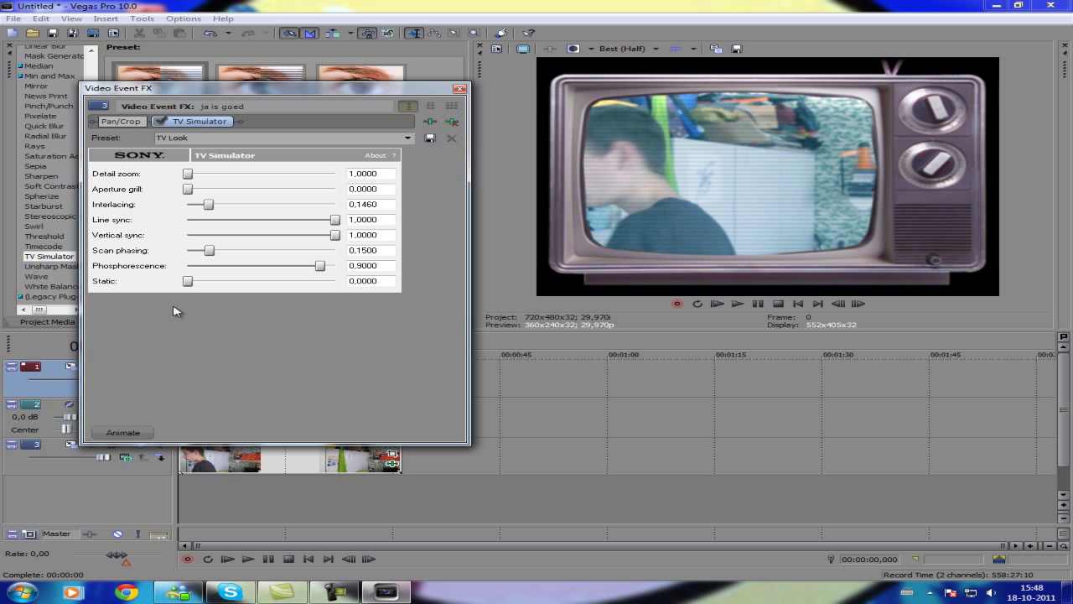
# - Keep the TV Simulator's static at 0,0000 and close the Video Event FX window
pyautogui.moveTo(195, 283); pyautogui.dragTo(2, 289)
pyautogui.click(459, 88)
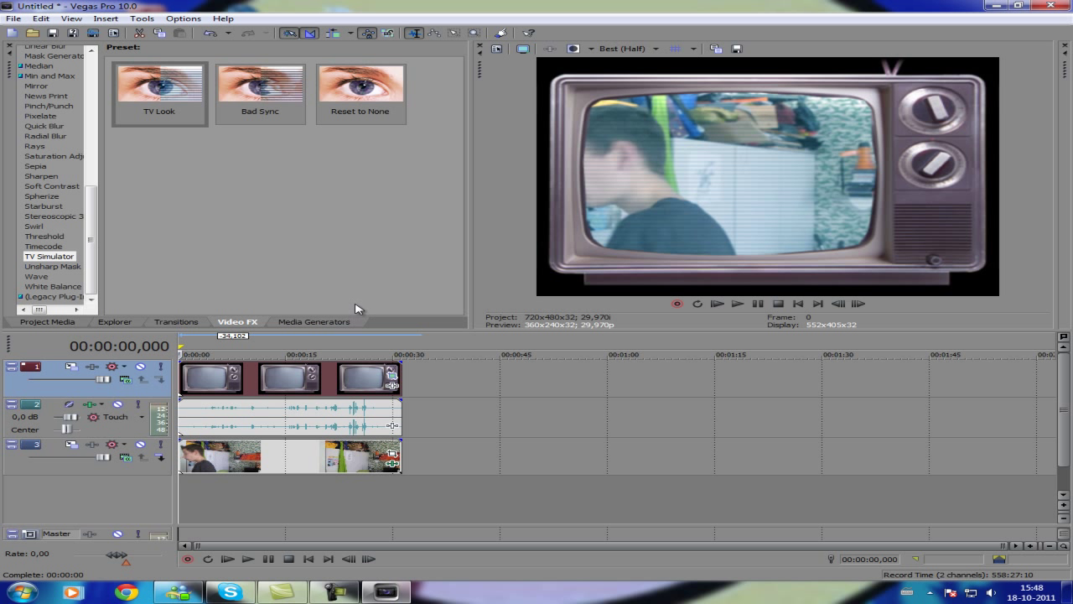
# - Apply the Soft Contrast video effect with the Warm Vignette preset to the "ja is goed" clip
pyautogui.click(65, 186)
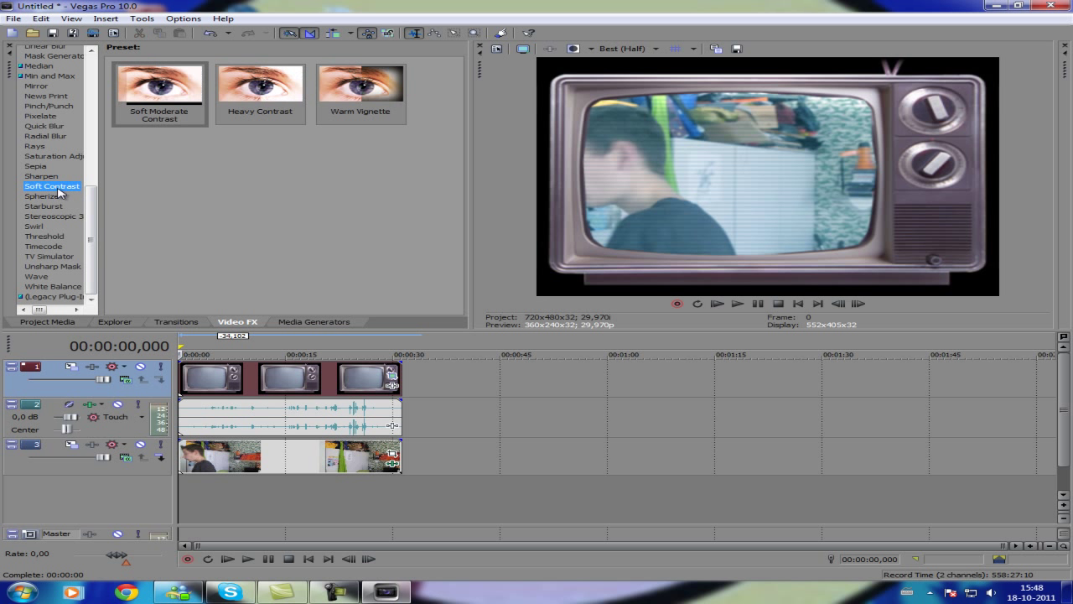
pyautogui.moveTo(360, 88); pyautogui.dragTo(287, 463)
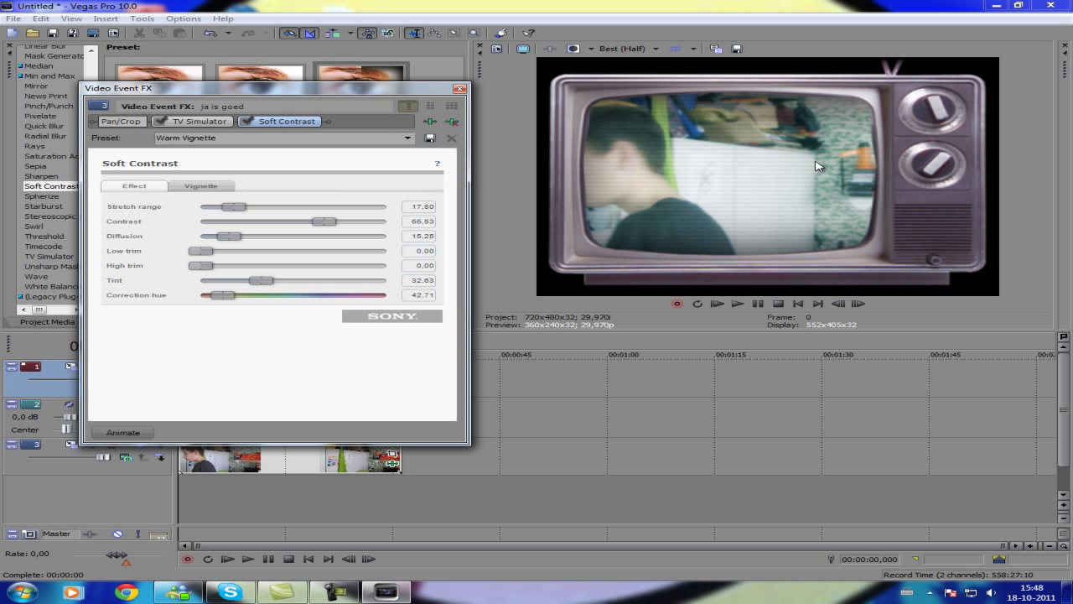
# - Set Soft Contrast's stretch range to 36,35, contrast 100,00, diffusion 6,66, low trim 14,93, high trim 48,87 and tint about 46, then close its window
pyautogui.moveTo(235, 209); pyautogui.dragTo(271, 214)
pyautogui.moveTo(360, 221); pyautogui.dragTo(400, 221)
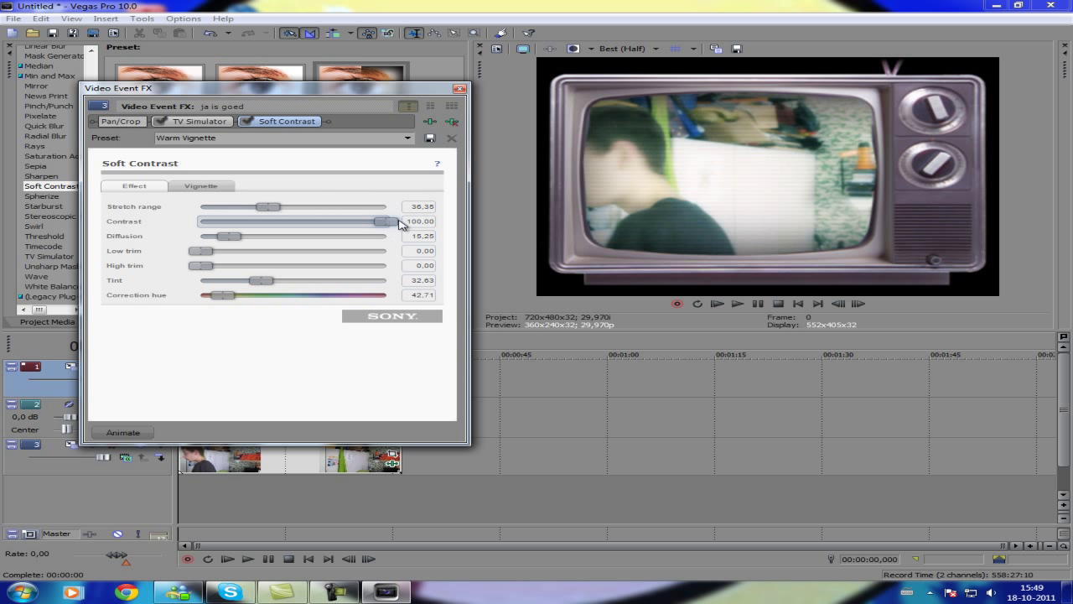
pyautogui.moveTo(229, 237); pyautogui.dragTo(288, 283)
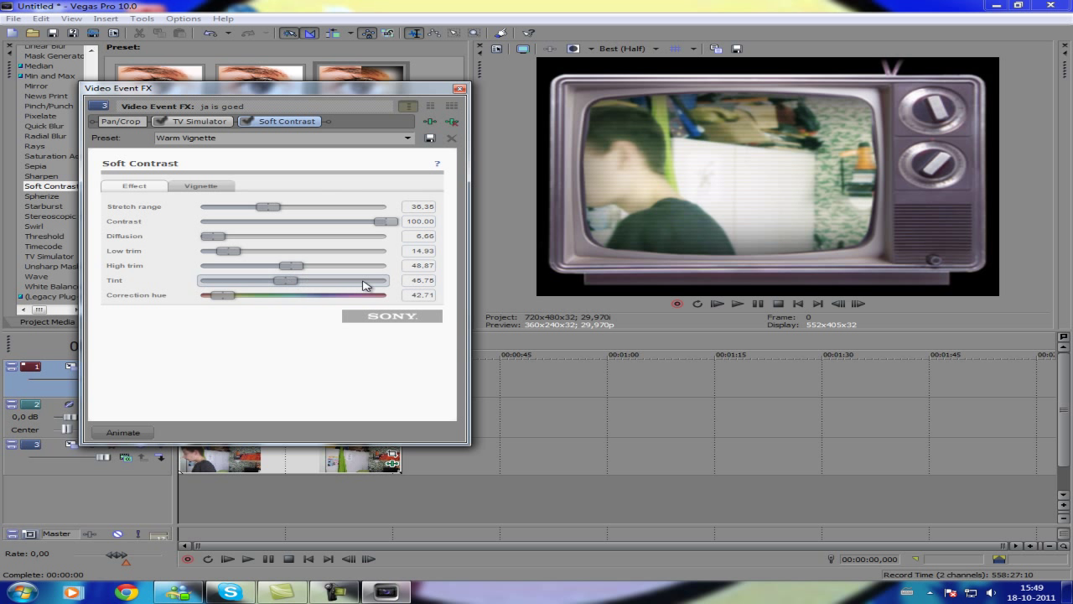
pyautogui.click(459, 89)
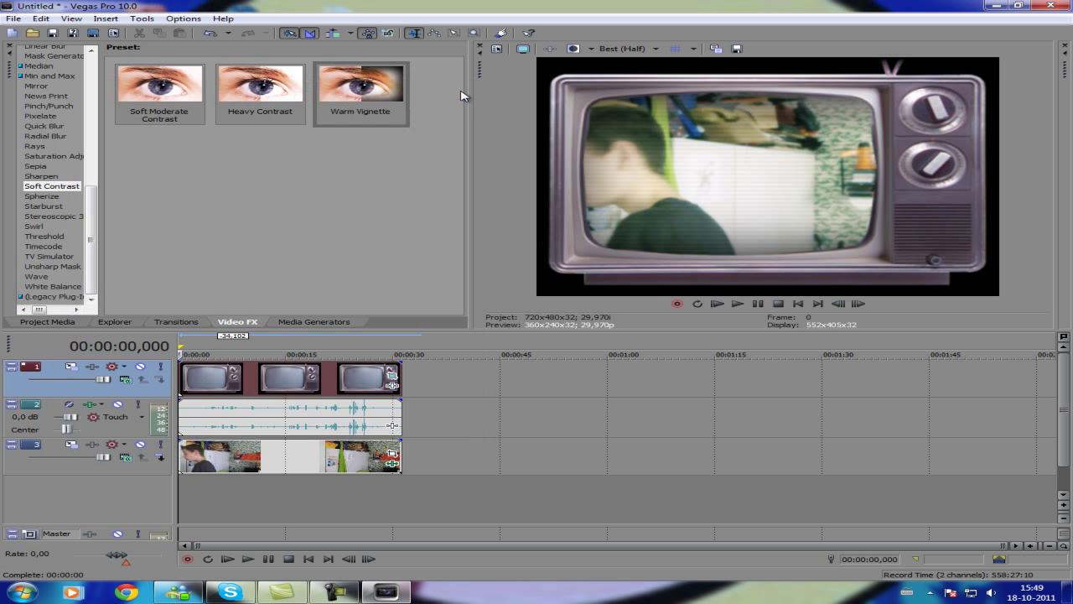
# - Play the project from the start to review the clip inside the television, pausing at about 8,7 seconds
pyautogui.click(737, 303)
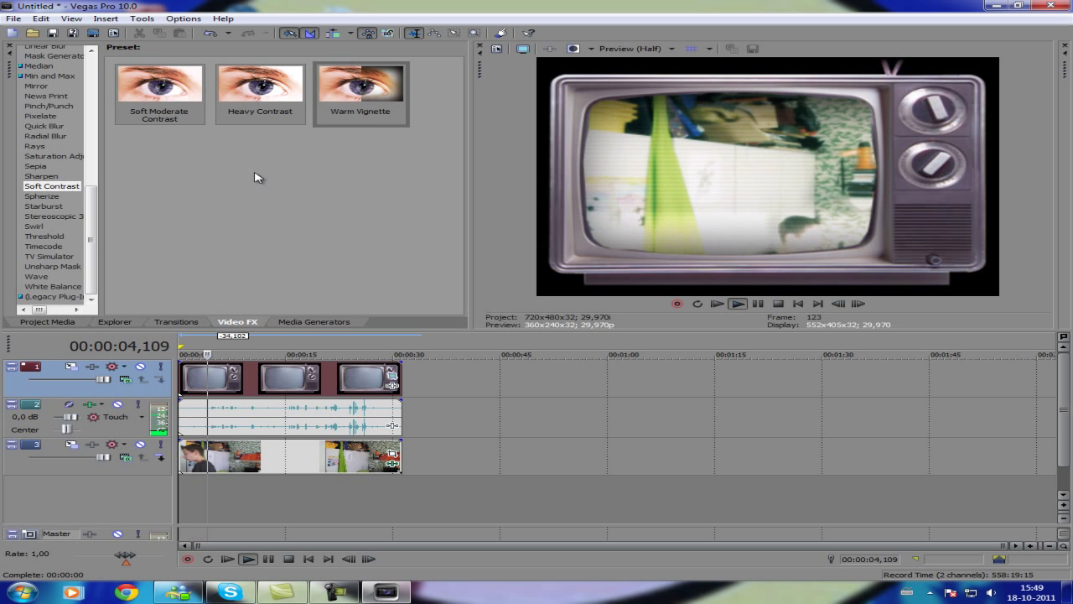
pyautogui.click(759, 304)
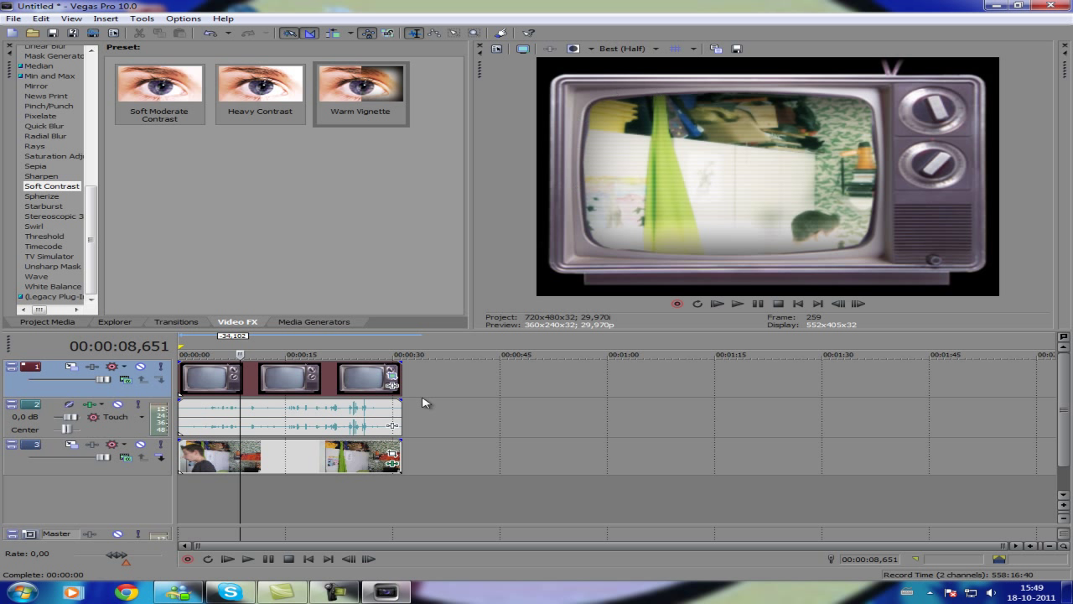
# - Feather the television image's mask path outward by 2,4% in Event Pan/Crop and close the window
pyautogui.click(392, 378)
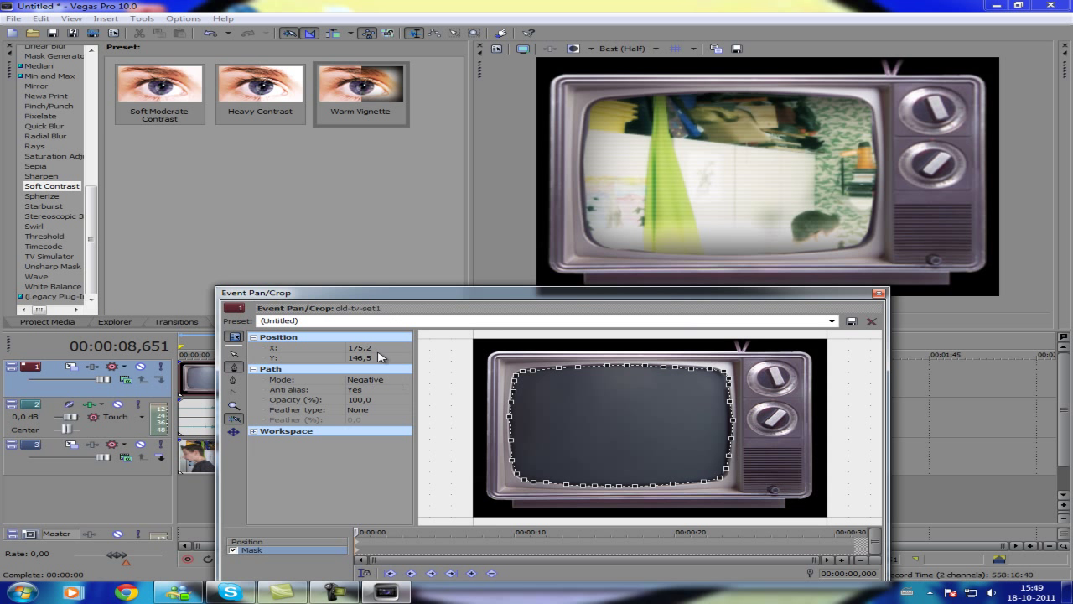
pyautogui.moveTo(429, 305); pyautogui.dragTo(430, 272)
pyautogui.click(359, 377)
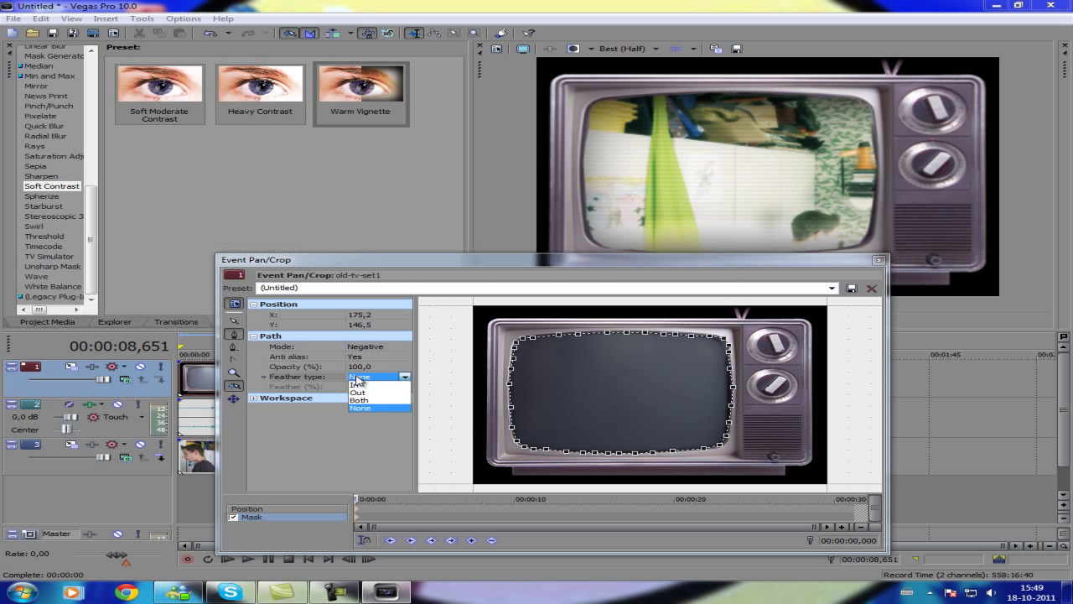
pyautogui.click(372, 392)
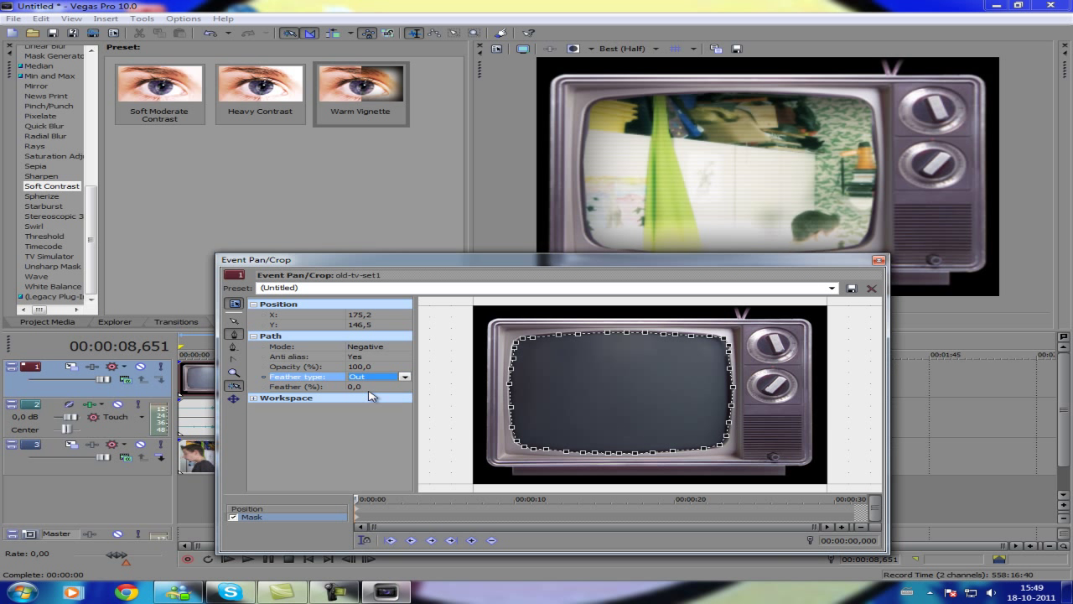
pyautogui.click(388, 390)
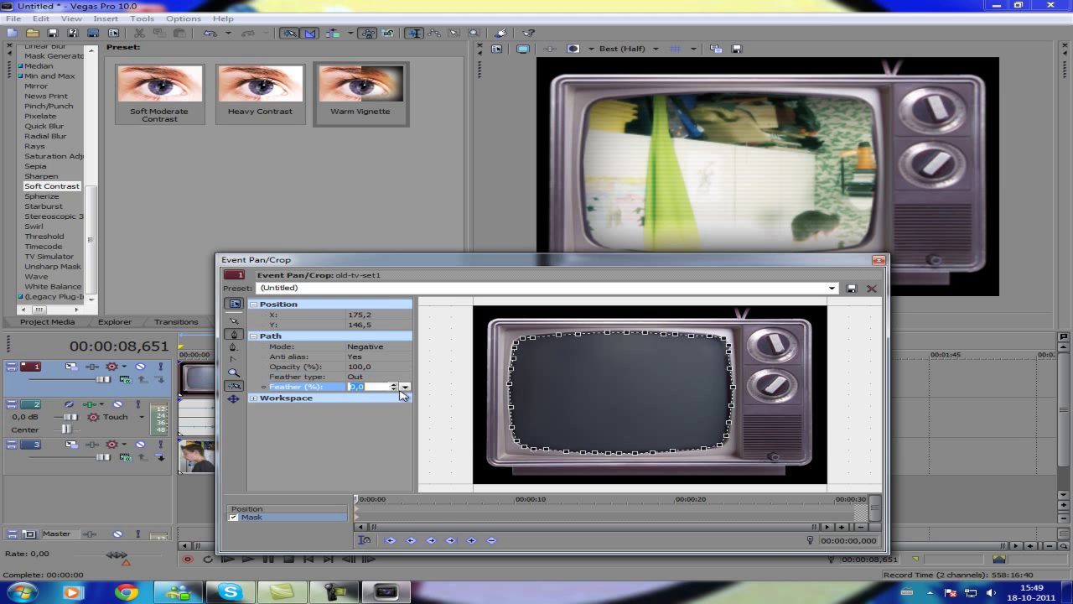
pyautogui.click(405, 387)
pyautogui.moveTo(345, 398); pyautogui.dragTo(357, 400)
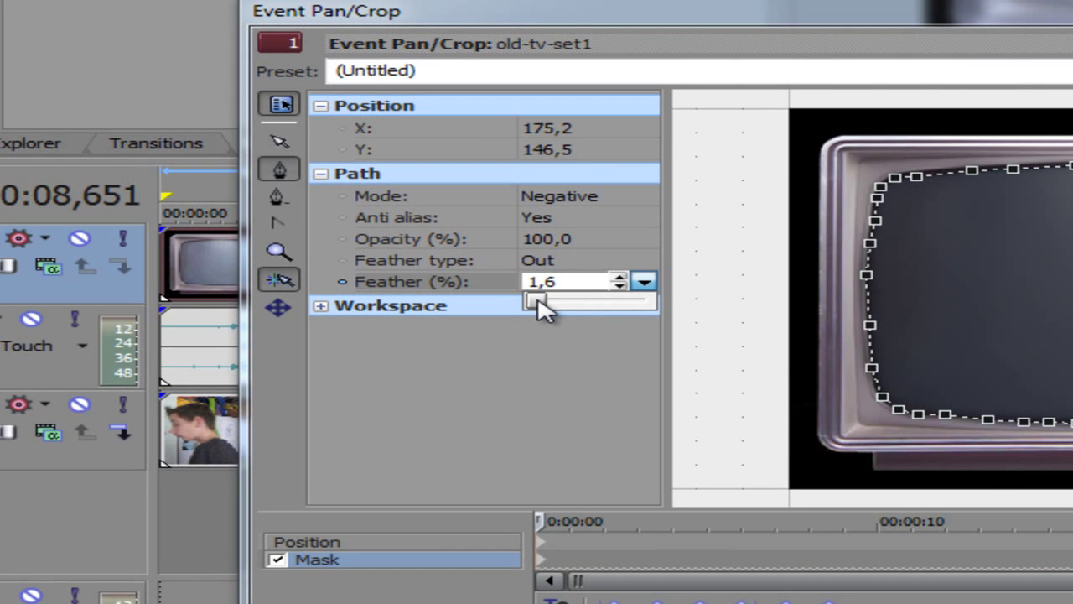
pyautogui.moveTo(540, 310)
pyautogui.mouseDown()
pyautogui.moveTo(558, 311)
pyautogui.moveTo(537, 309)
pyautogui.moveTo(547, 314)
pyautogui.mouseUp()
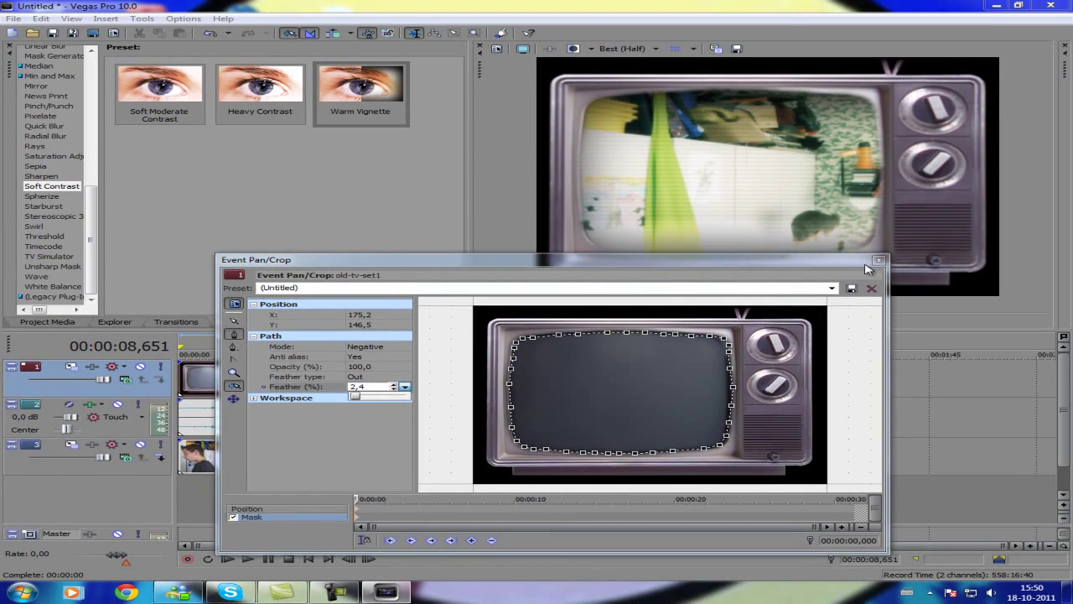
pyautogui.click(877, 264)
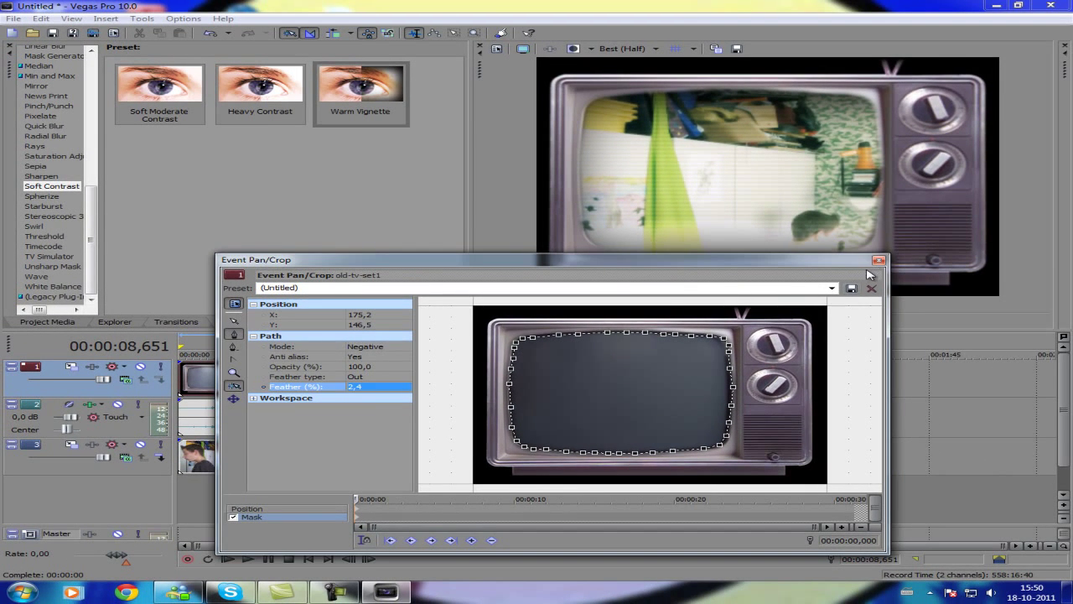
pyautogui.click(877, 263)
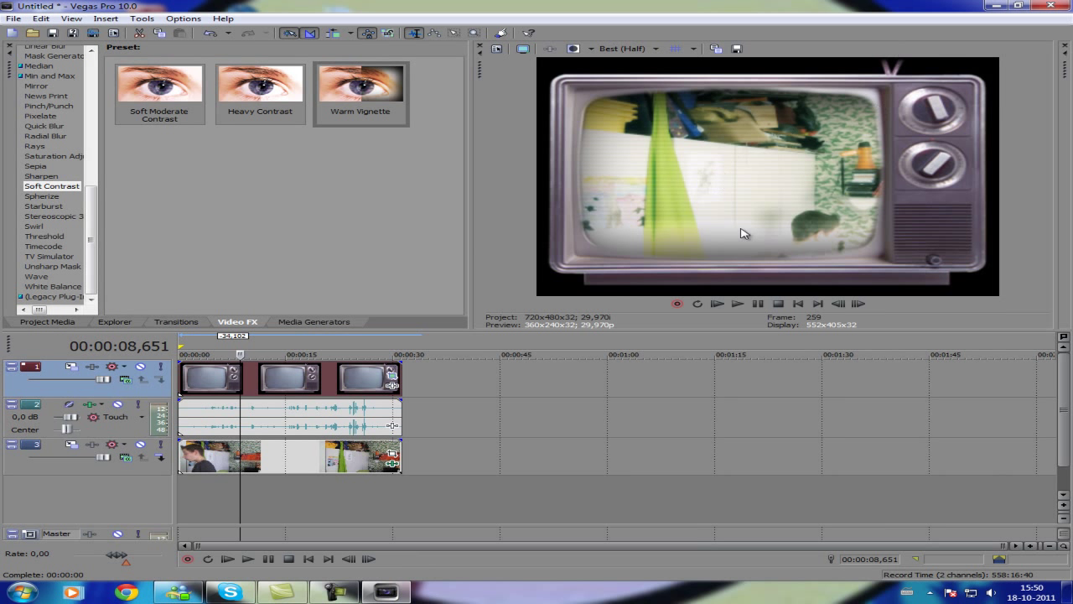
# - Play the project to review the feathered screen edge, pause, and return the playback cursor to about 2,7 seconds
pyautogui.click(737, 305)
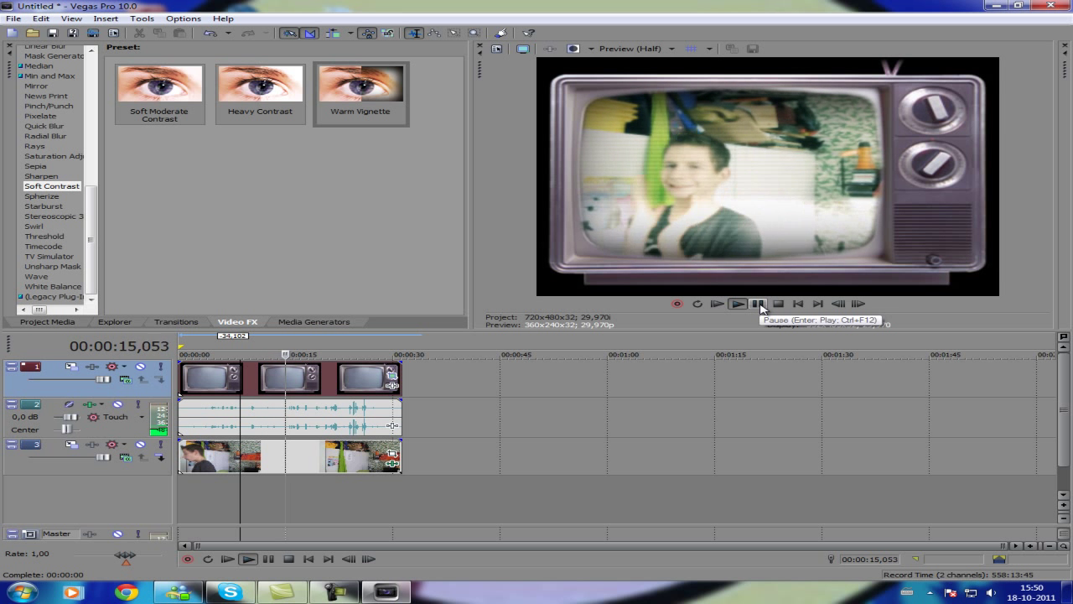
pyautogui.click(759, 304)
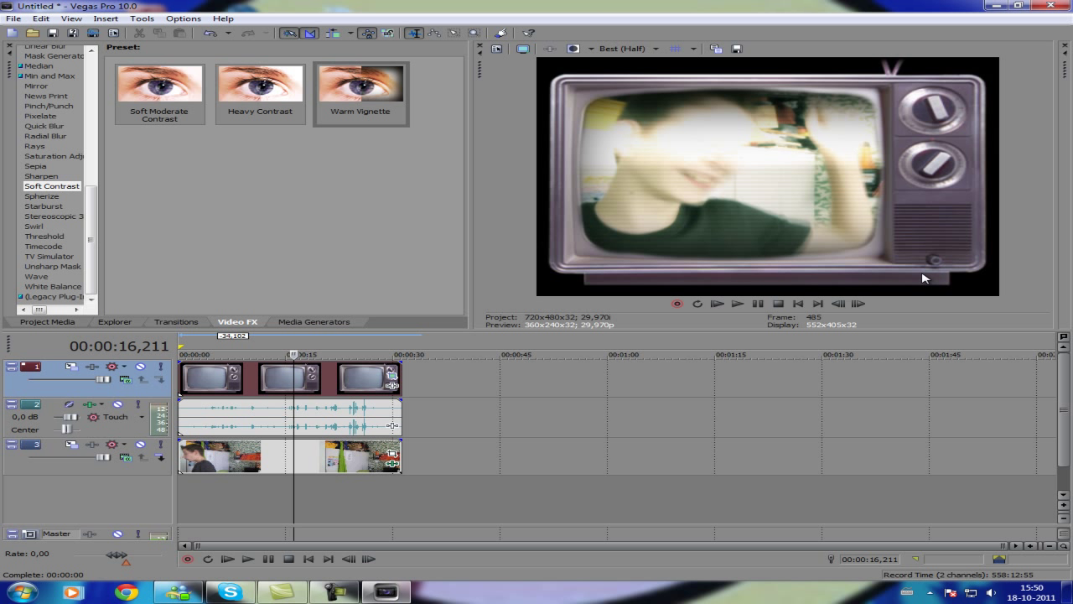
pyautogui.click(198, 483)
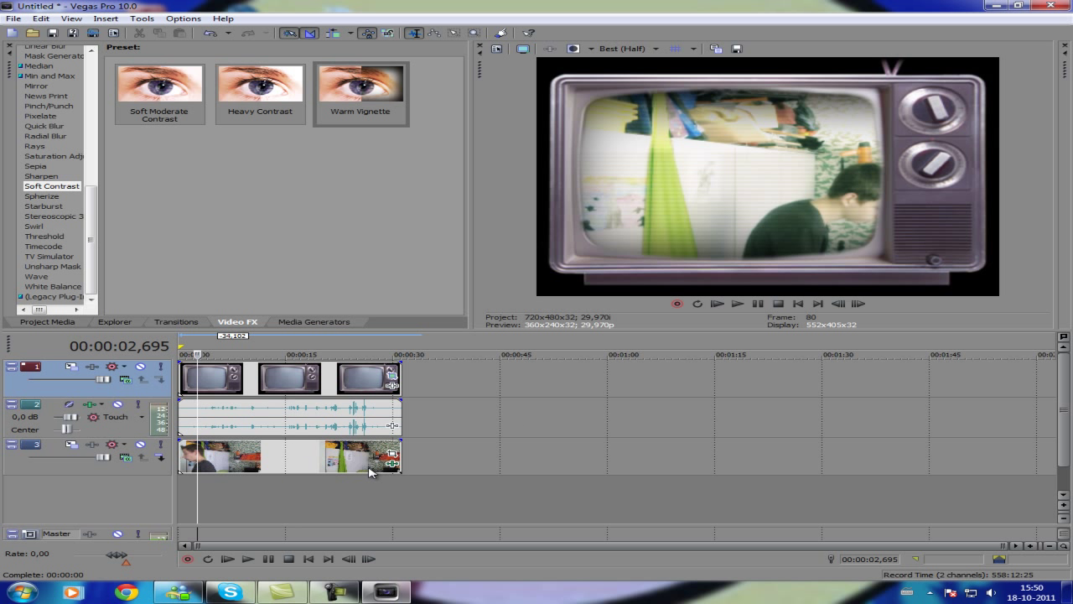